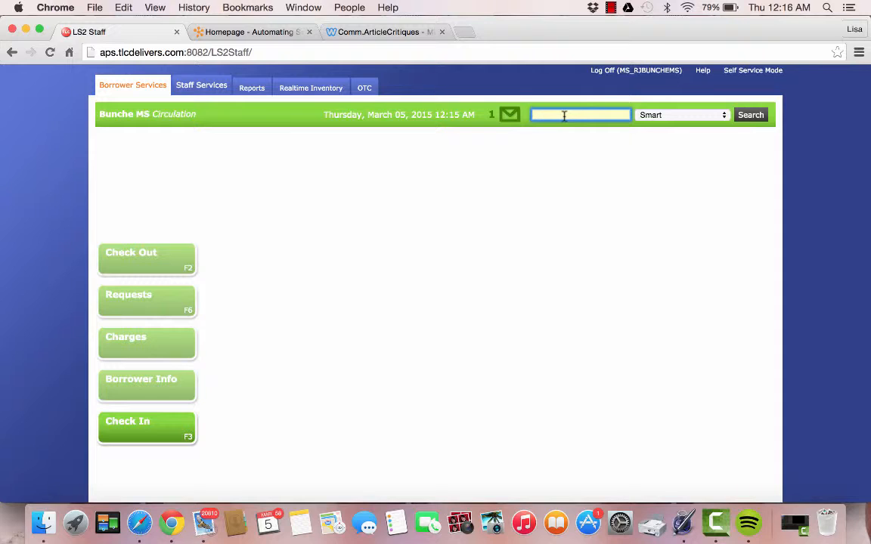
# Run a Smart borrower search for the test borrower's surname, which returns No Borrowers Found
pyautogui.write('Blow')
pyautogui.click(721, 120)
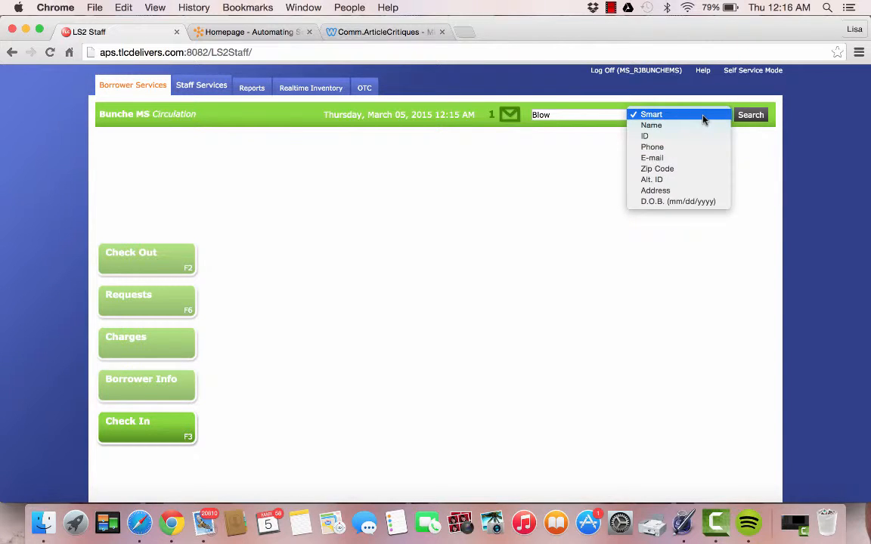
pyautogui.click(703, 119)
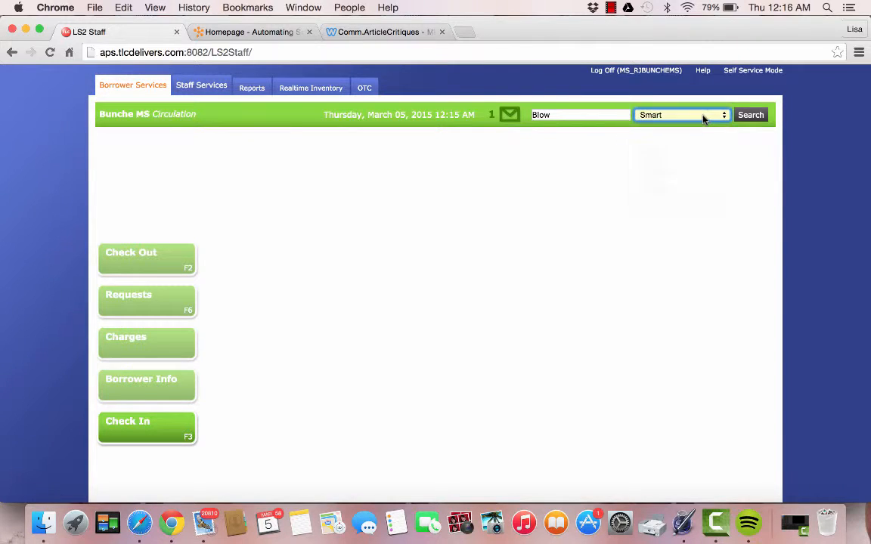
pyautogui.click(750, 117)
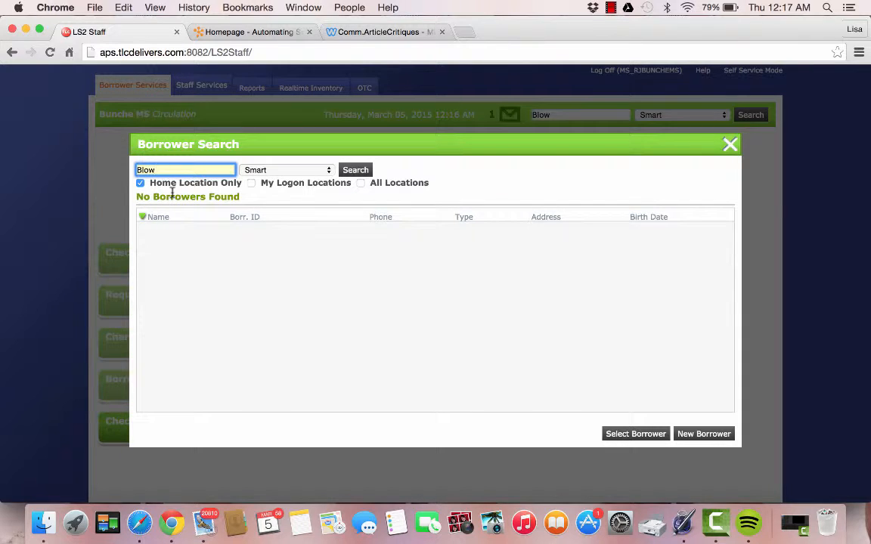
# Start a blank new-borrower record from the Borrower Search dialog
pyautogui.click(699, 435)
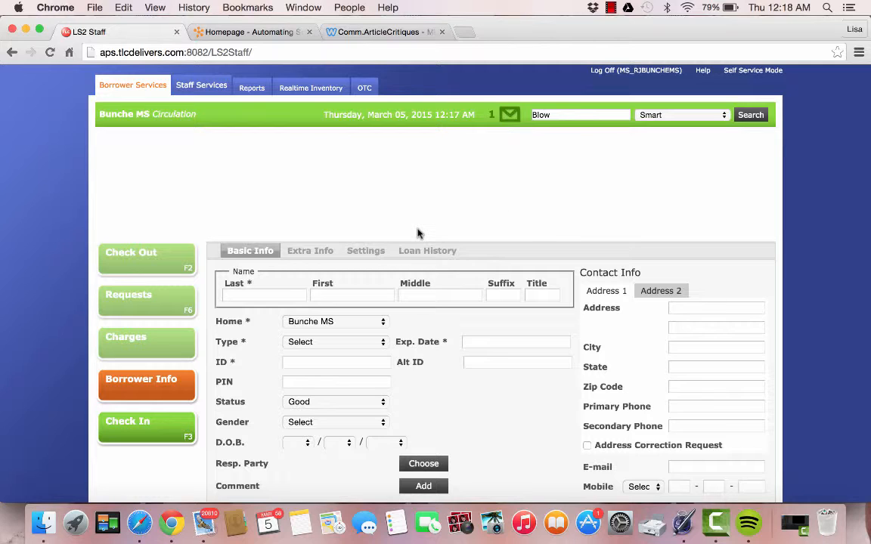
# Enter the test borrower's last and first names, keep home Bunche MS, and set type Sixth Grade Student
pyautogui.click(284, 294)
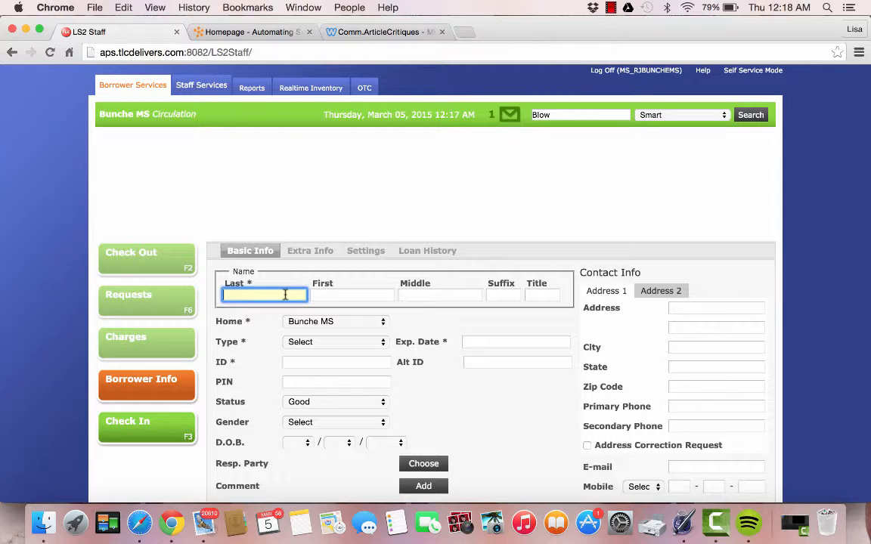
pyautogui.write('Blow')
pyautogui.click(331, 294)
pyautogui.write('Jjoe')
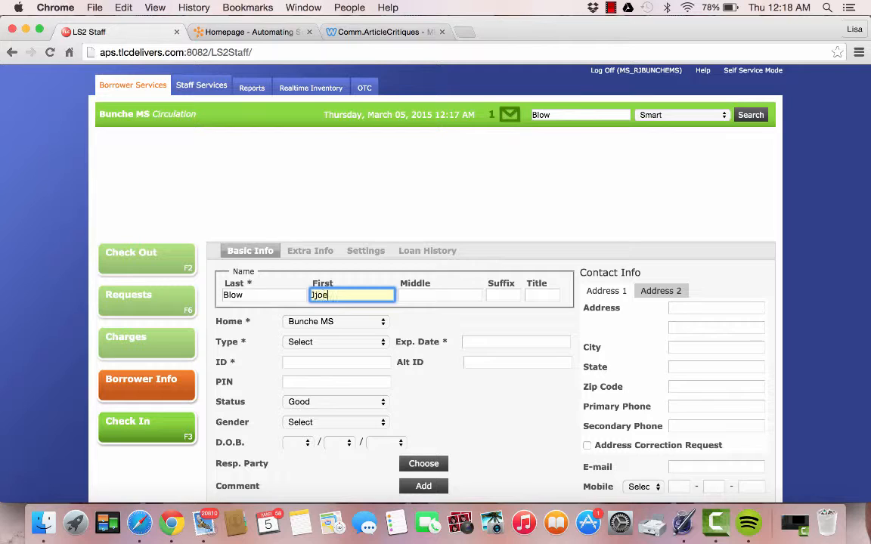
pyautogui.press('BackSpace')
pyautogui.press('BackSpace')
pyautogui.press('BackSpace')
pyautogui.write('oe')
pyautogui.click(382, 324)
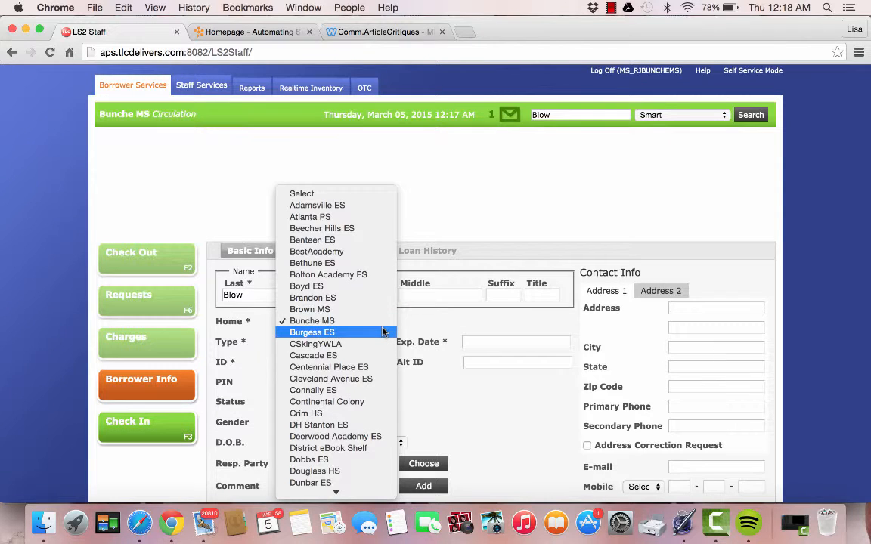
pyautogui.click(383, 321)
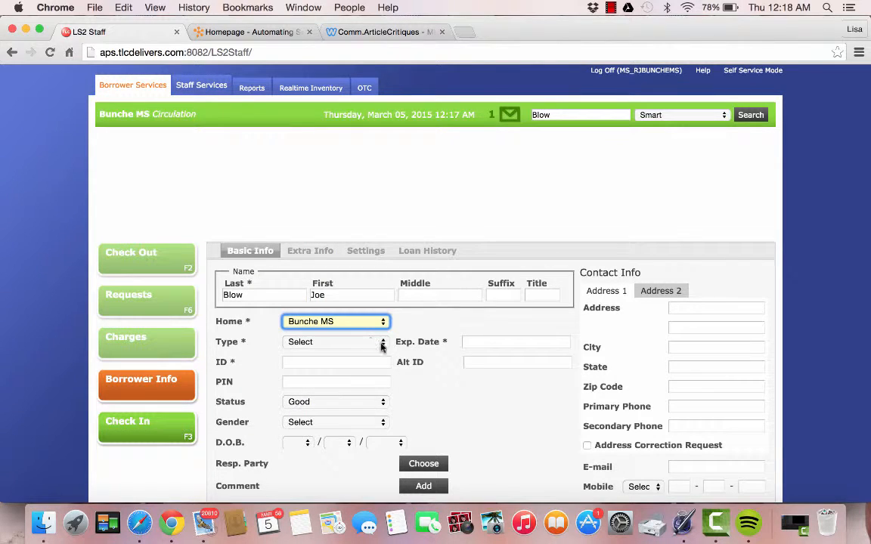
pyautogui.click(382, 344)
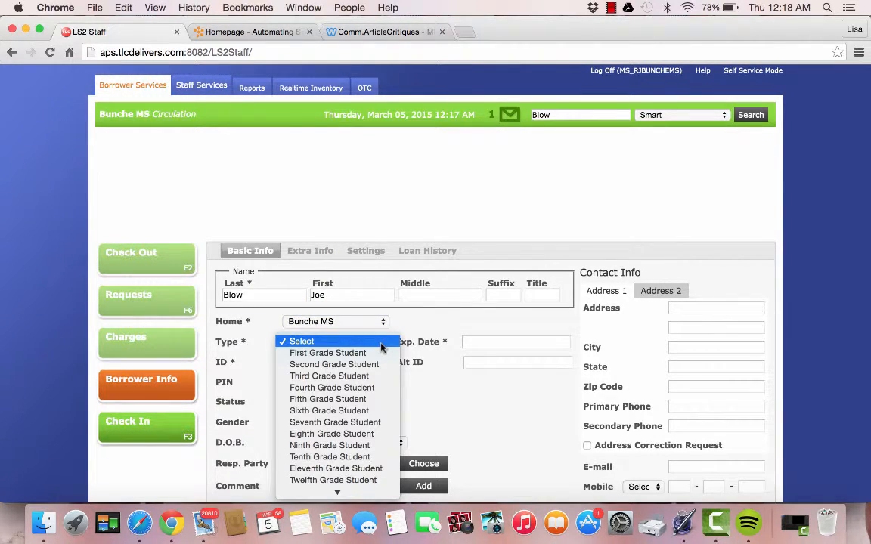
pyautogui.click(382, 416)
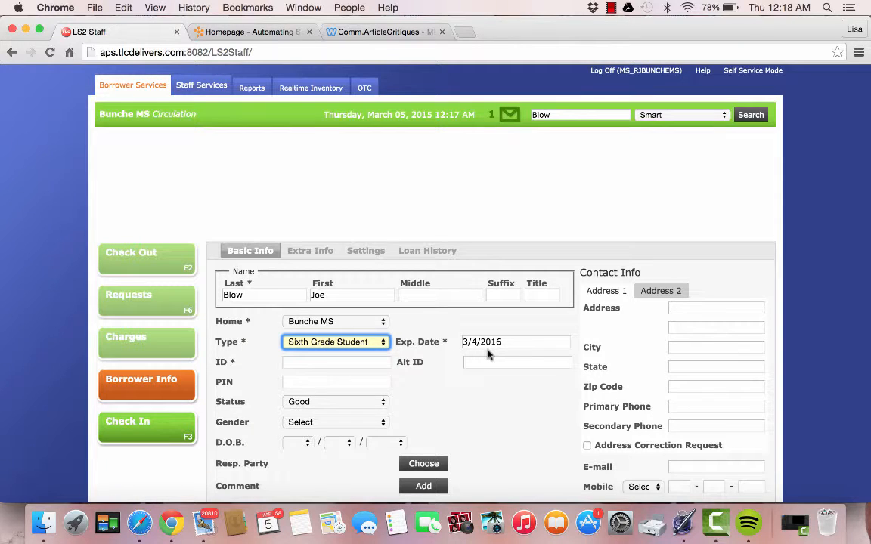
# Enter the borrower ID, keep status Good, and set gender Male with D.O.B. 10/10/2002
pyautogui.click(307, 362)
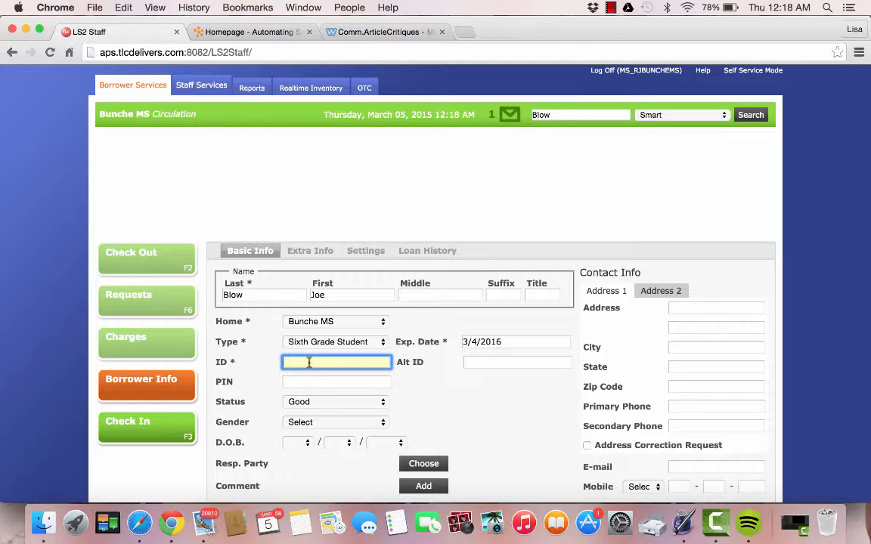
pyautogui.click(370, 369)
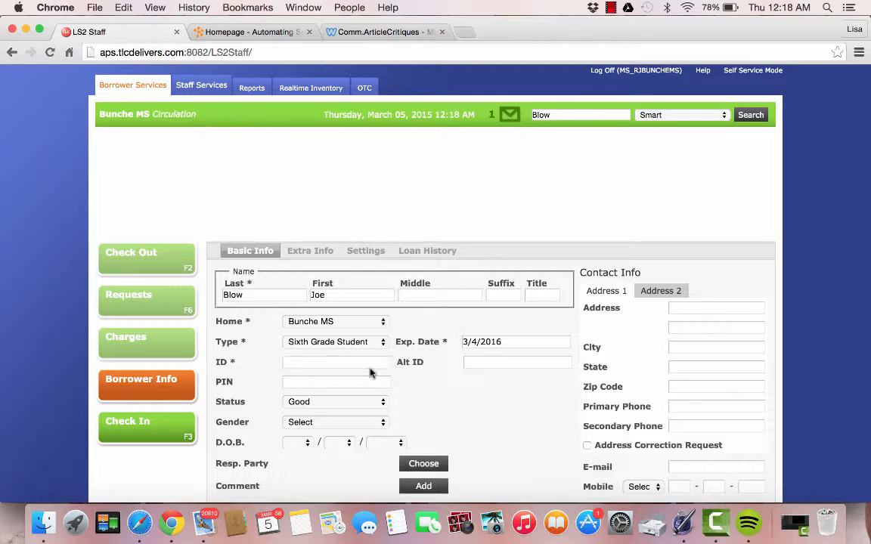
pyautogui.click(371, 365)
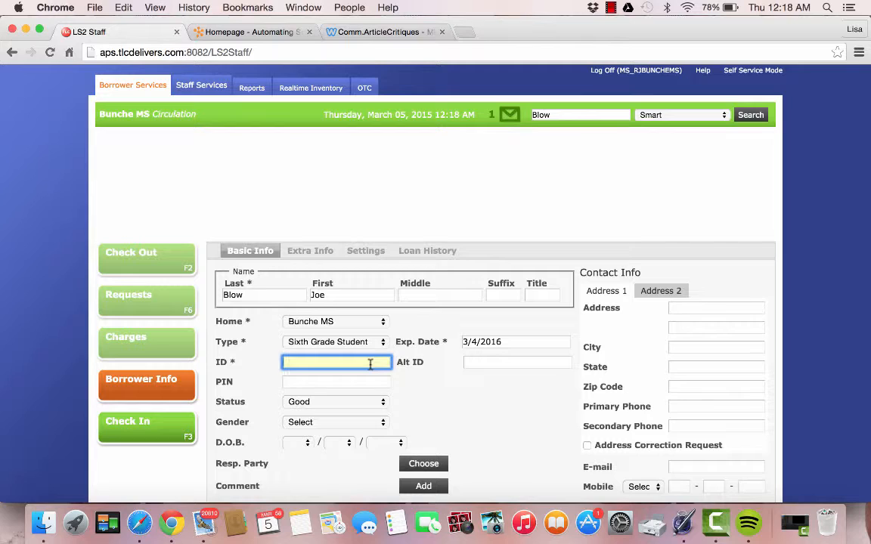
pyautogui.click(372, 401)
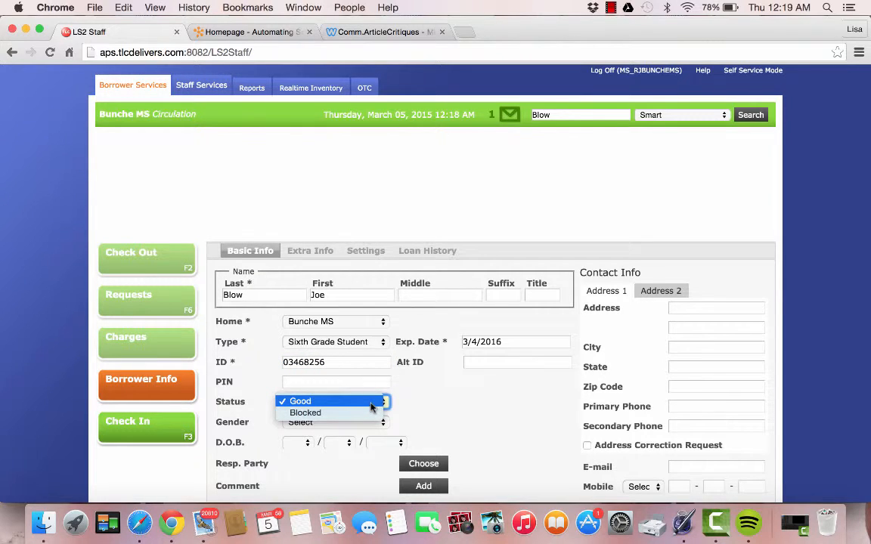
pyautogui.click(372, 405)
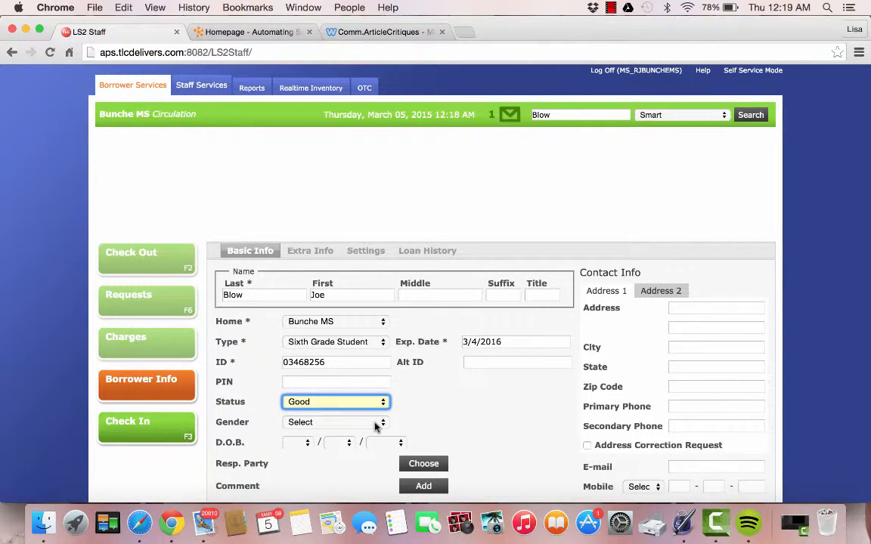
pyautogui.click(375, 425)
pyautogui.click(375, 436)
pyautogui.click(299, 445)
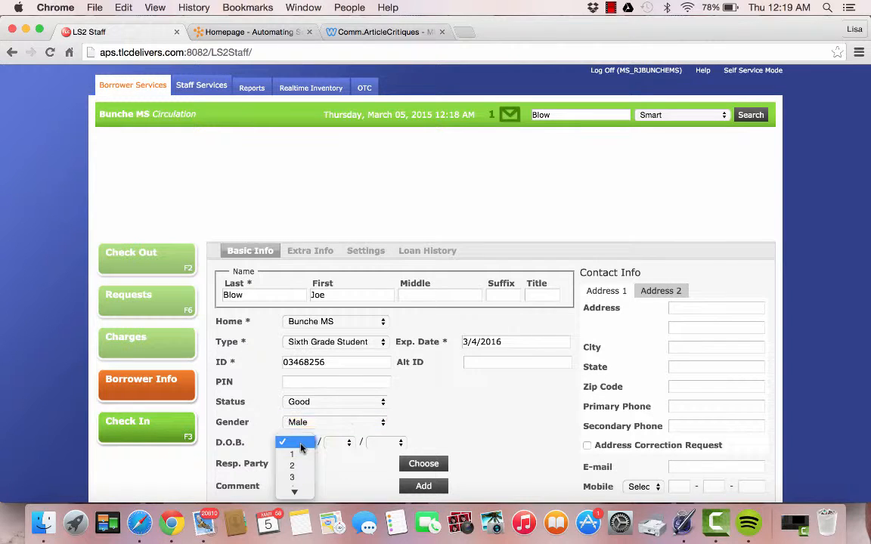
pyautogui.click(298, 467)
pyautogui.click(344, 446)
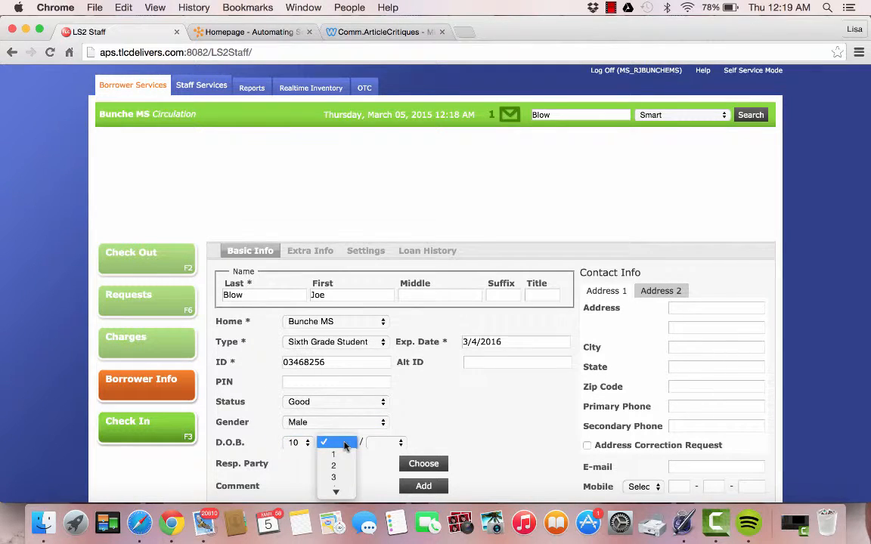
pyautogui.click(336, 471)
pyautogui.click(380, 444)
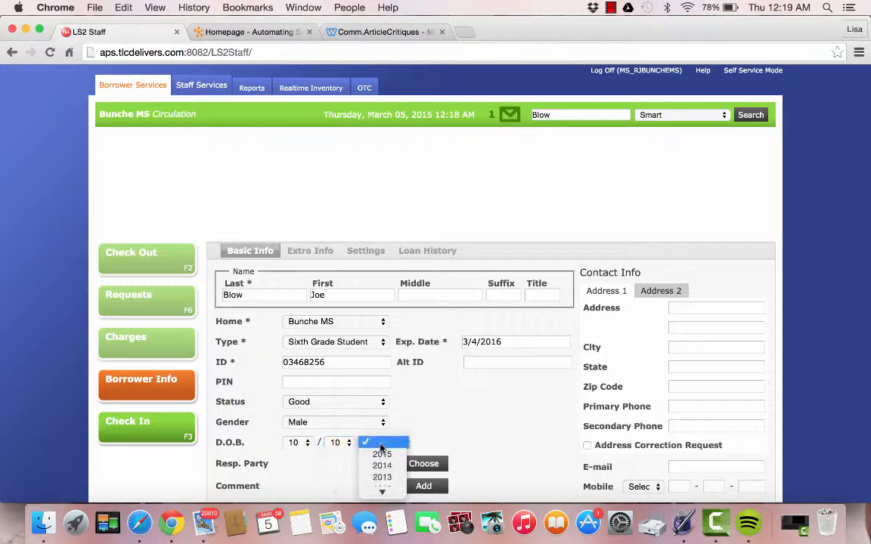
pyautogui.moveTo(383, 493)
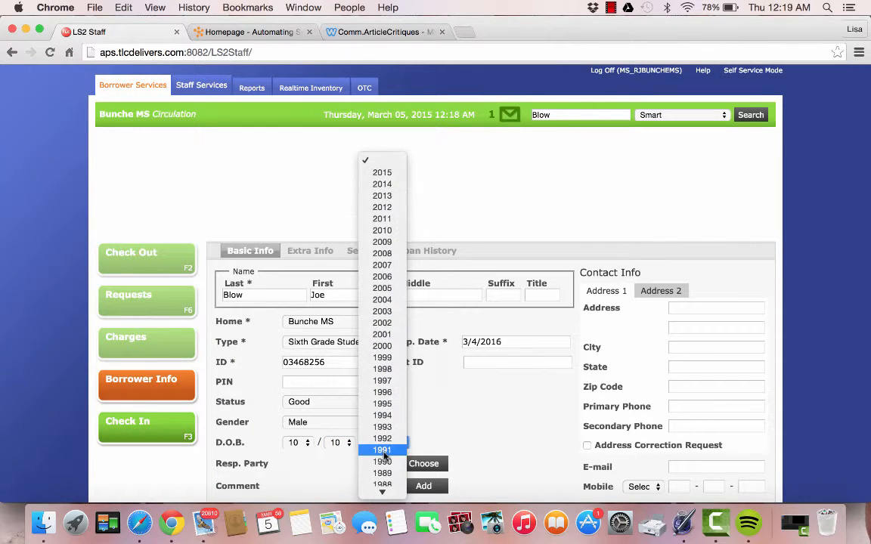
pyautogui.click(391, 325)
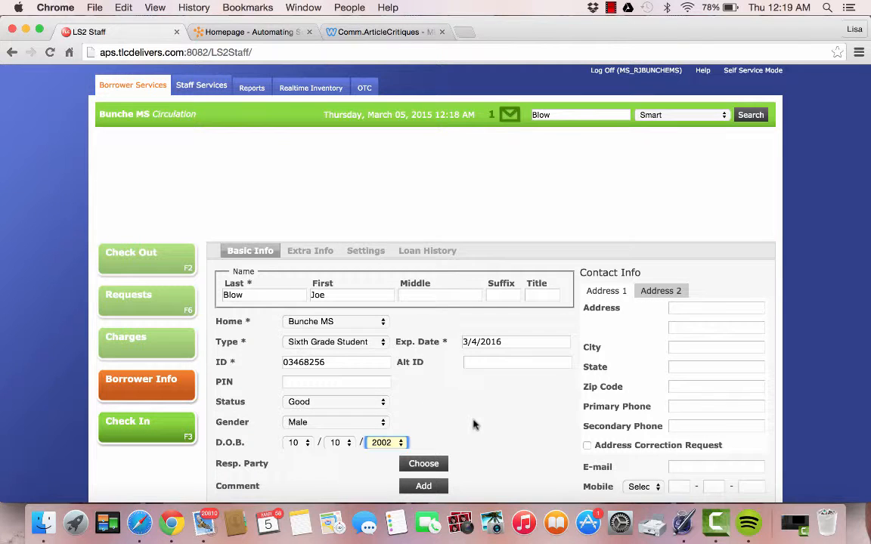
pyautogui.click(423, 464)
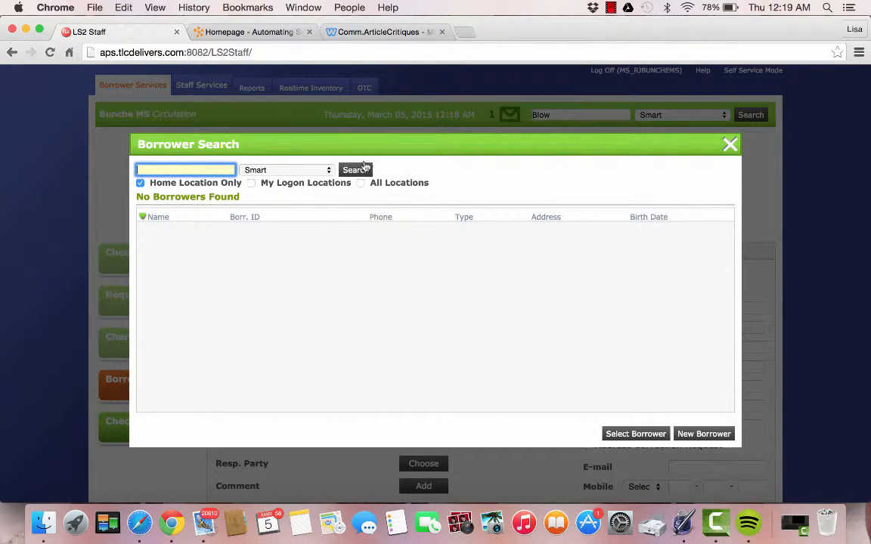
# Search for the staff member's surname and choose the Faculty/Staff result as responsible party
pyautogui.click(226, 87)
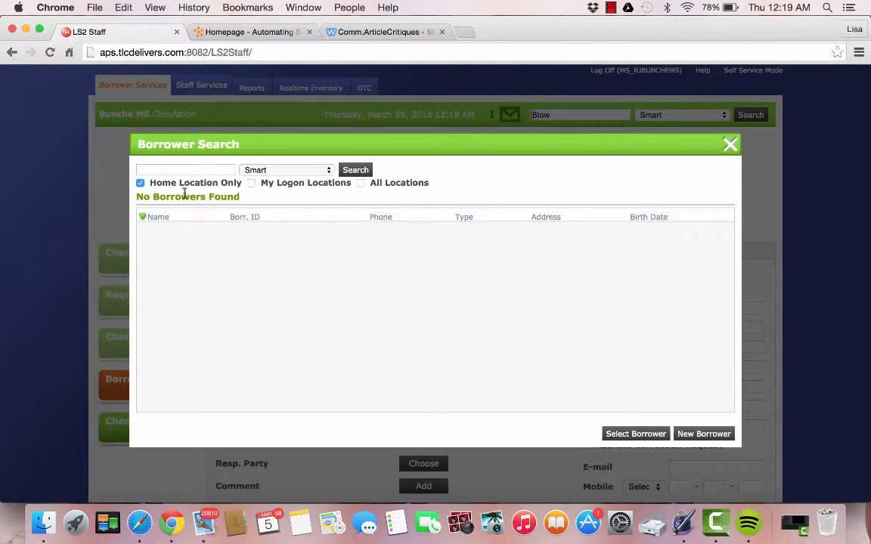
pyautogui.click(190, 170)
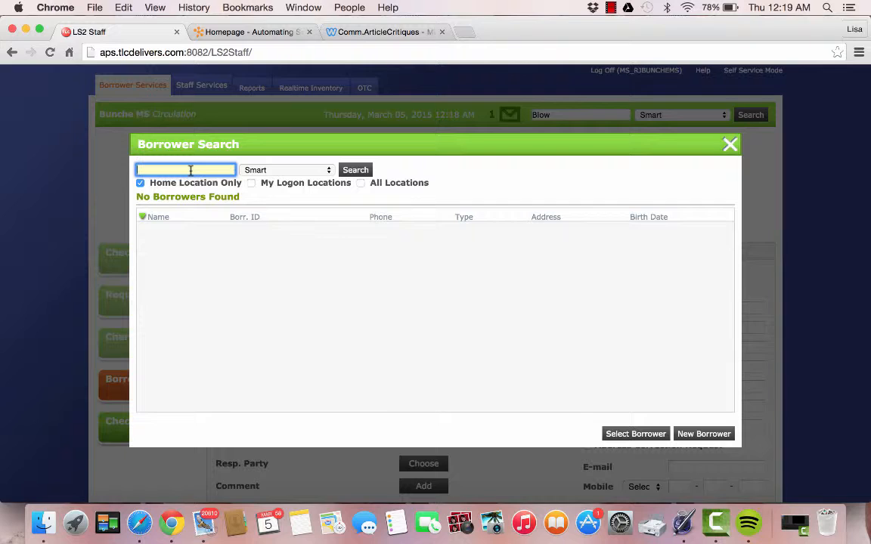
pyautogui.write('lewis')
pyautogui.click(354, 170)
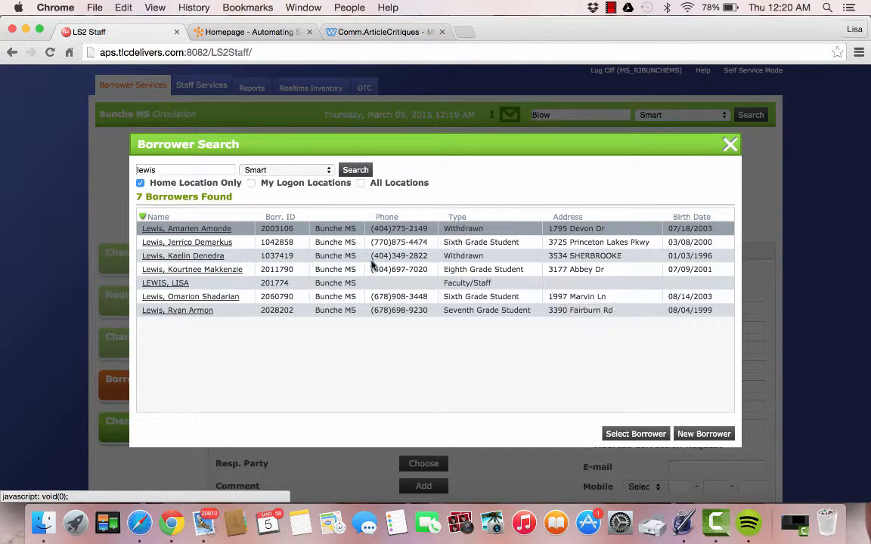
pyautogui.click(175, 286)
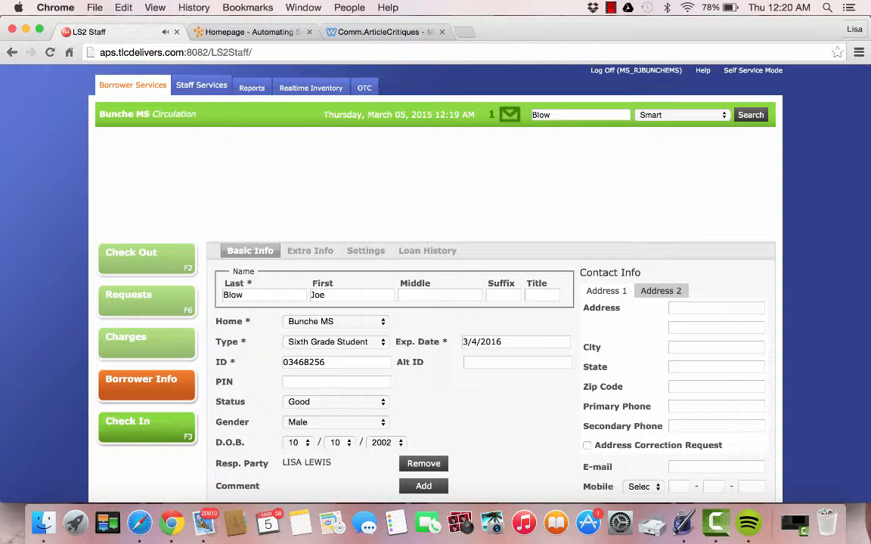
# Save the new Sixth Grade Student borrower, opening its empty Check Out Items page
pyautogui.scroll(-3, 676, 182)
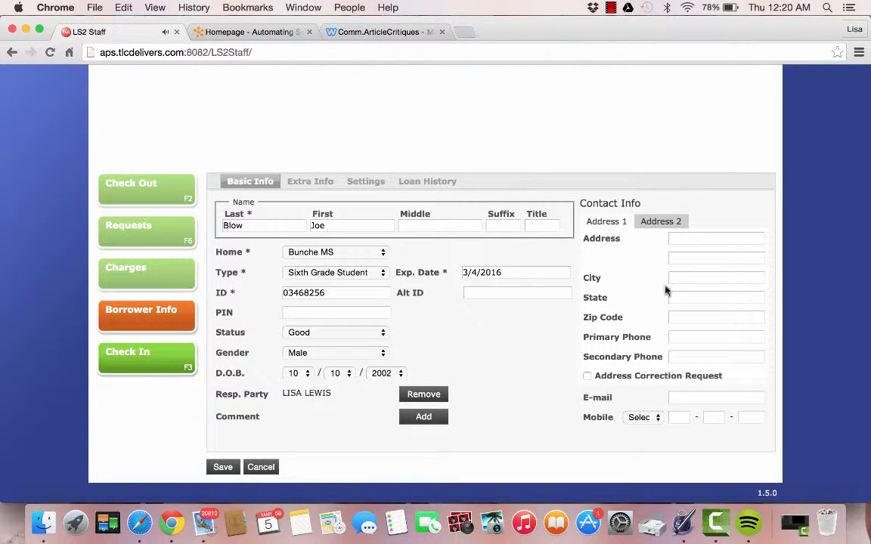
pyautogui.click(717, 239)
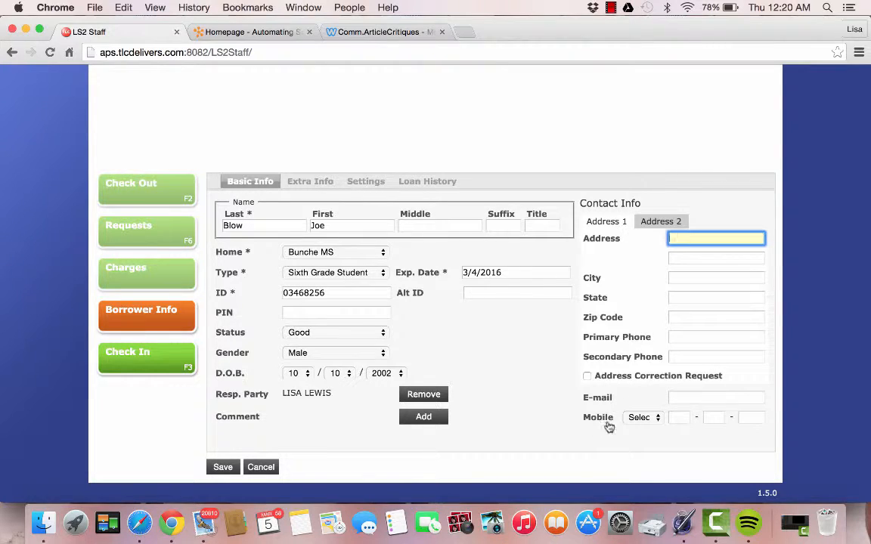
pyautogui.click(223, 468)
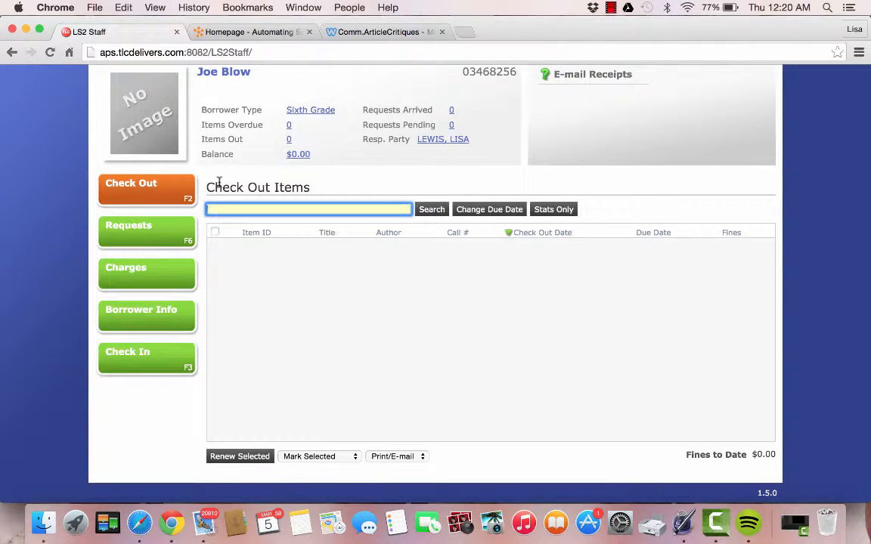
# Open the saved borrower's Borrower Info page showing the Basic Info details
pyautogui.click(610, 7)
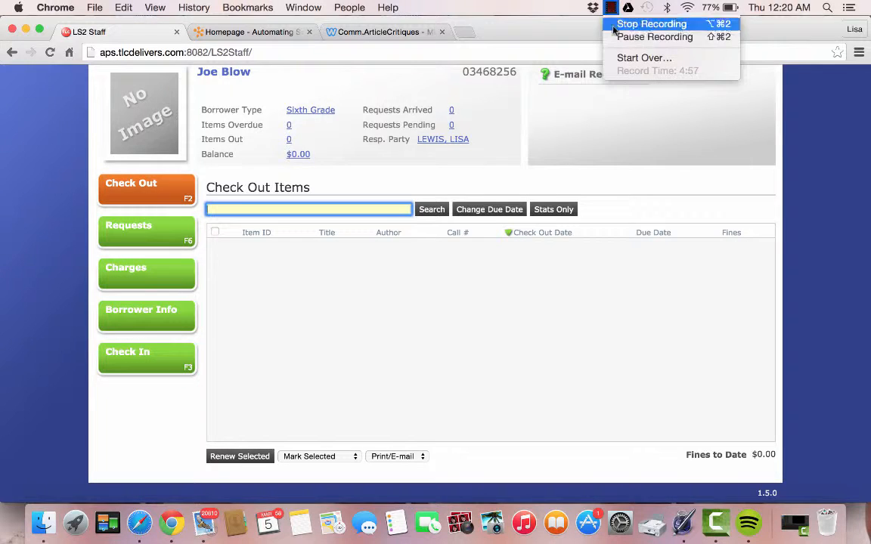
pyautogui.click(619, 37)
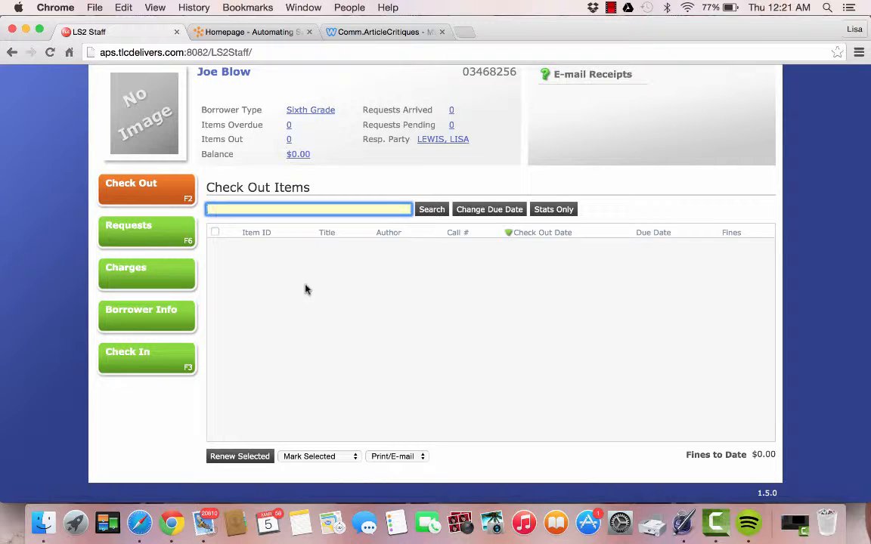
pyautogui.click(151, 317)
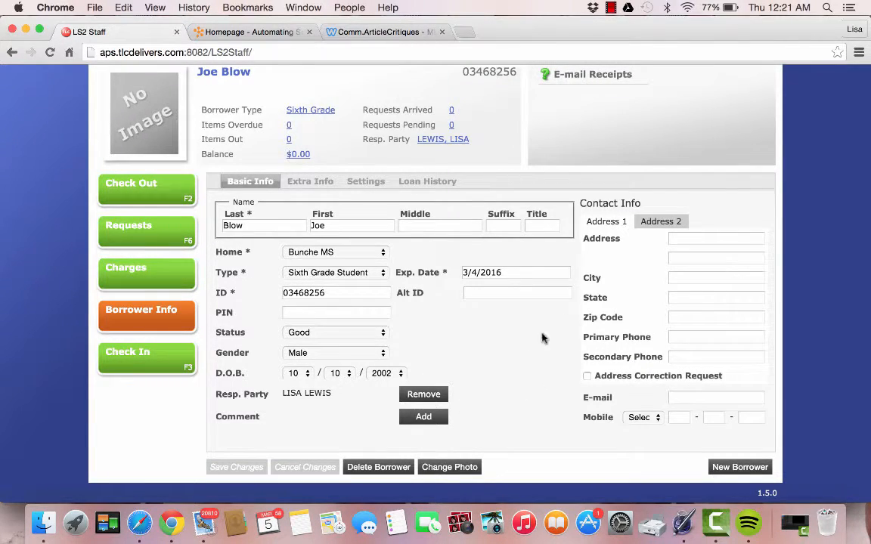
# Autofill and save the borrower's address, city, state, zip, phones and e-mail, then view Charges ($0.00 owed)
pyautogui.click(693, 240)
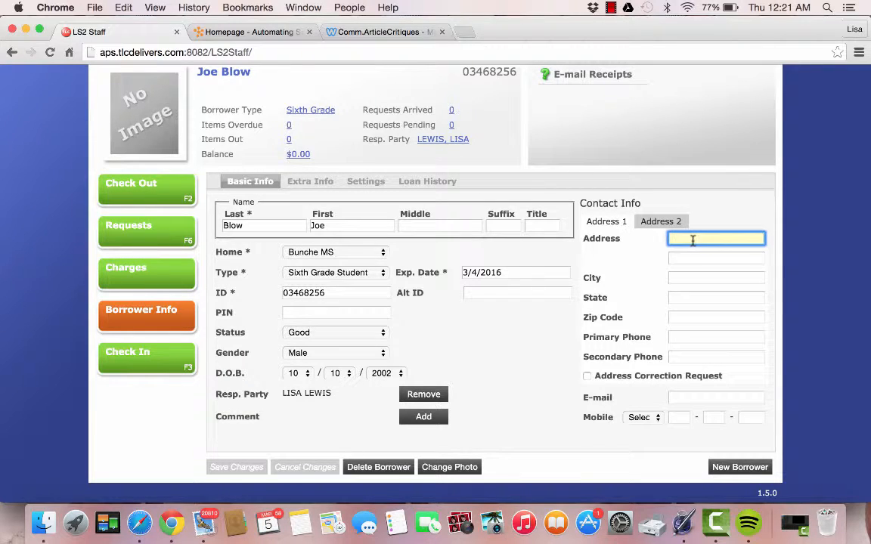
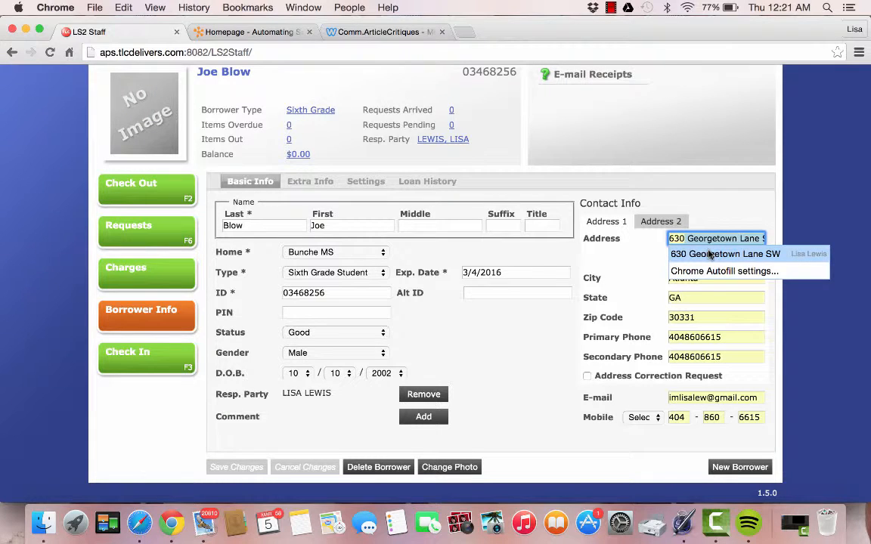
pyautogui.click(708, 254)
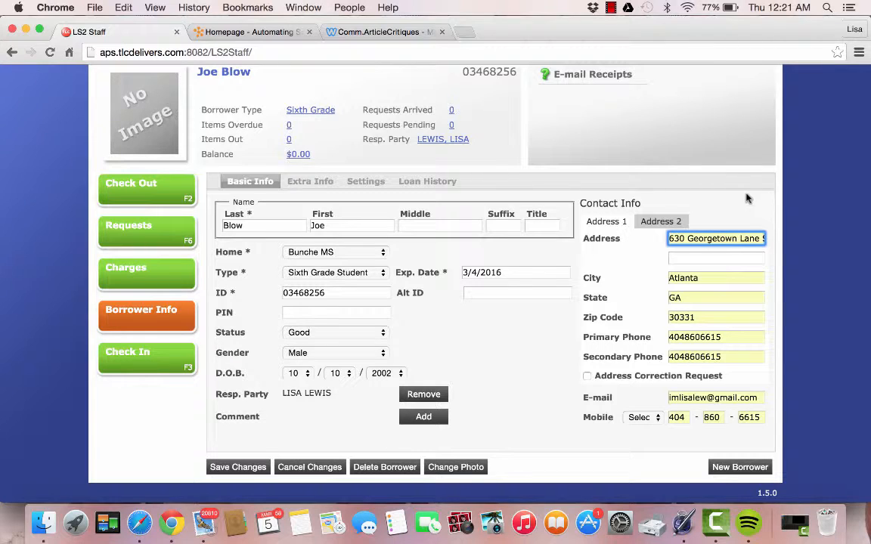
pyautogui.click(699, 191)
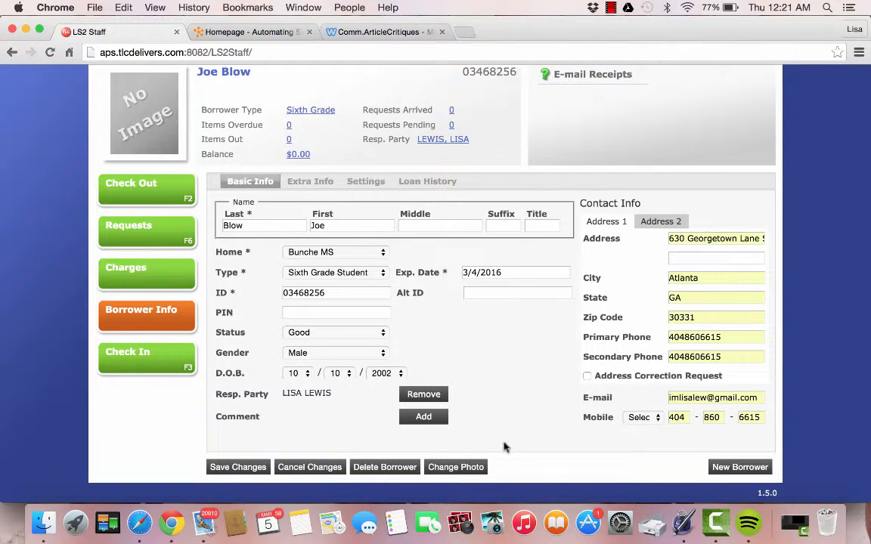
pyautogui.click(237, 467)
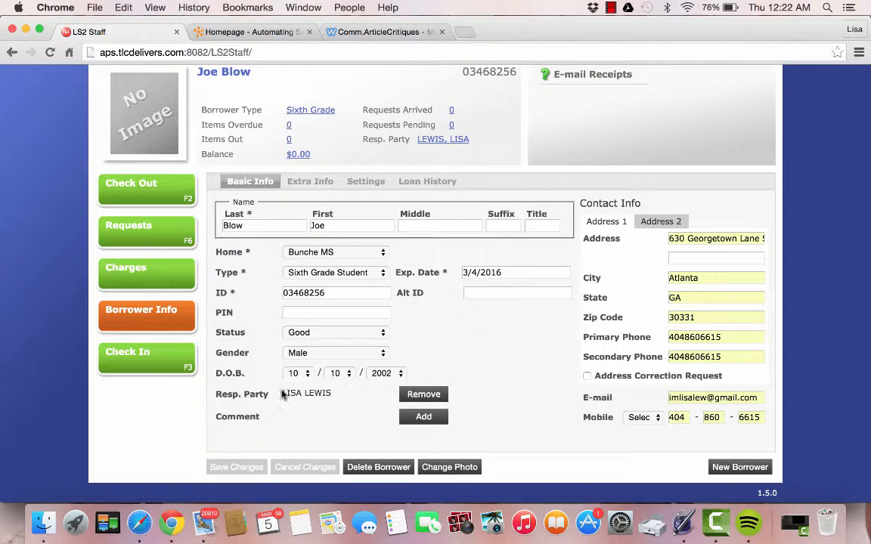
pyautogui.click(129, 274)
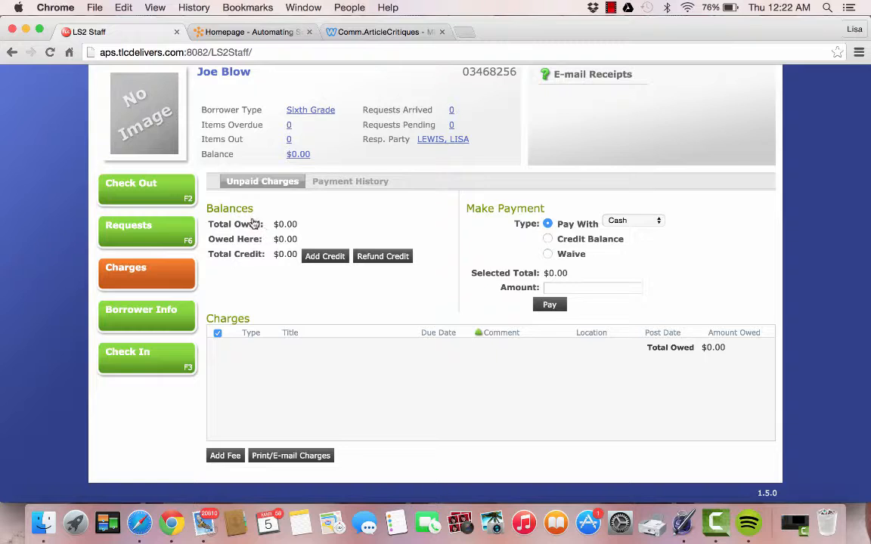
# Confirm the empty payment history and zero unpaid charges, then bring up the Place Requests form
pyautogui.click(364, 182)
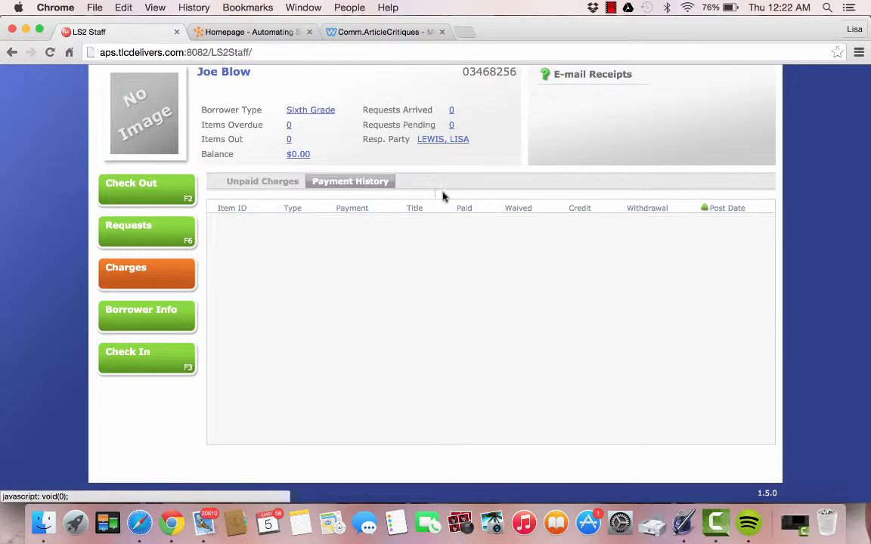
pyautogui.click(258, 186)
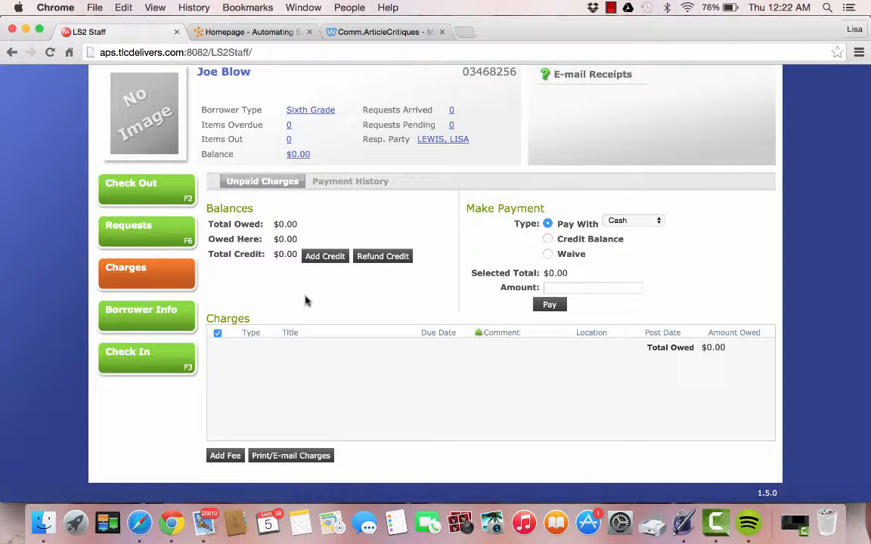
pyautogui.click(151, 236)
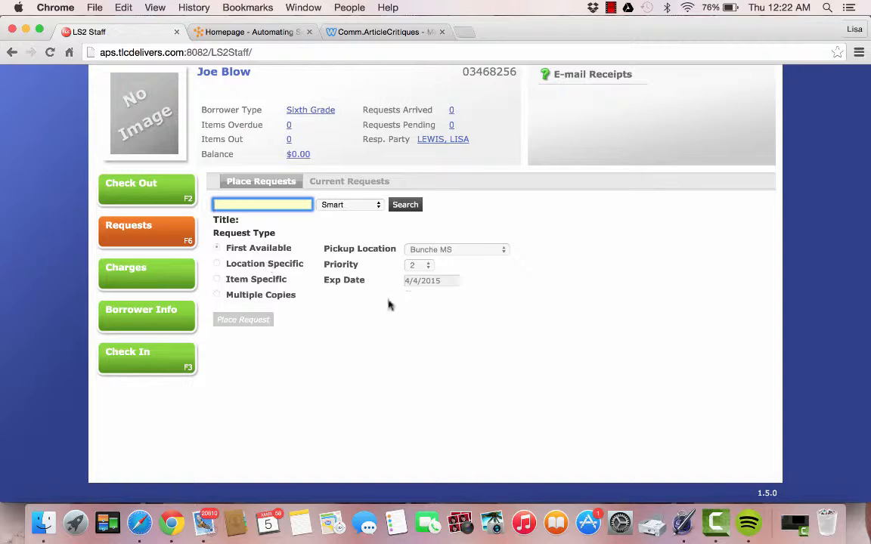
# Go through Check Out back to the borrower's Borrower Info details
pyautogui.click(151, 194)
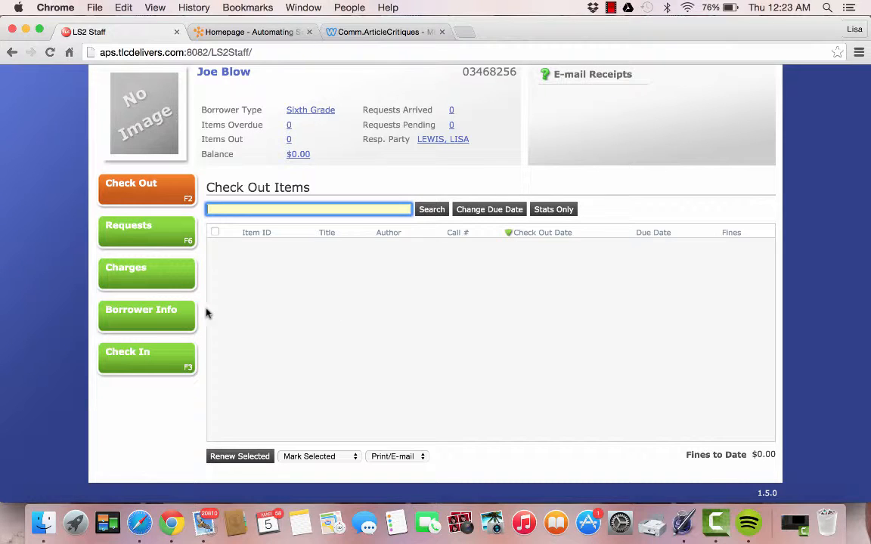
pyautogui.click(163, 311)
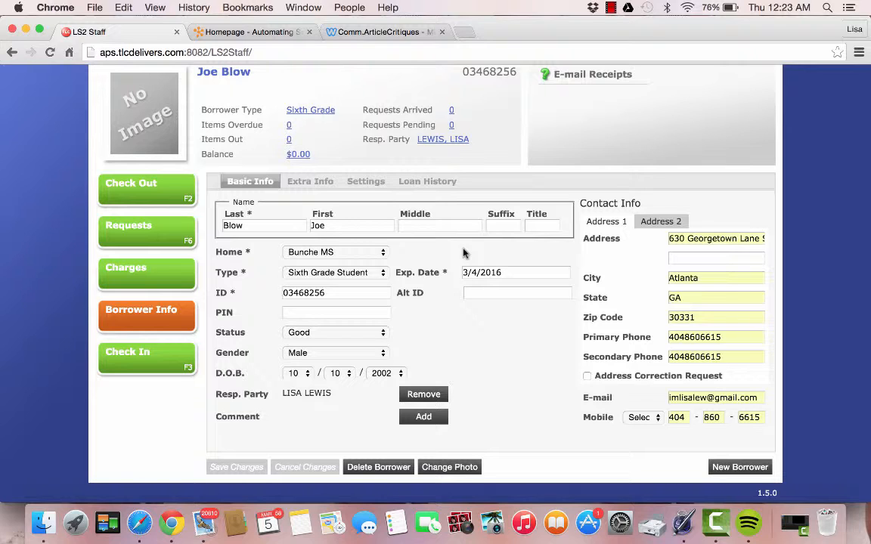
# Delete the test borrower and confirm with OK
pyautogui.click(380, 468)
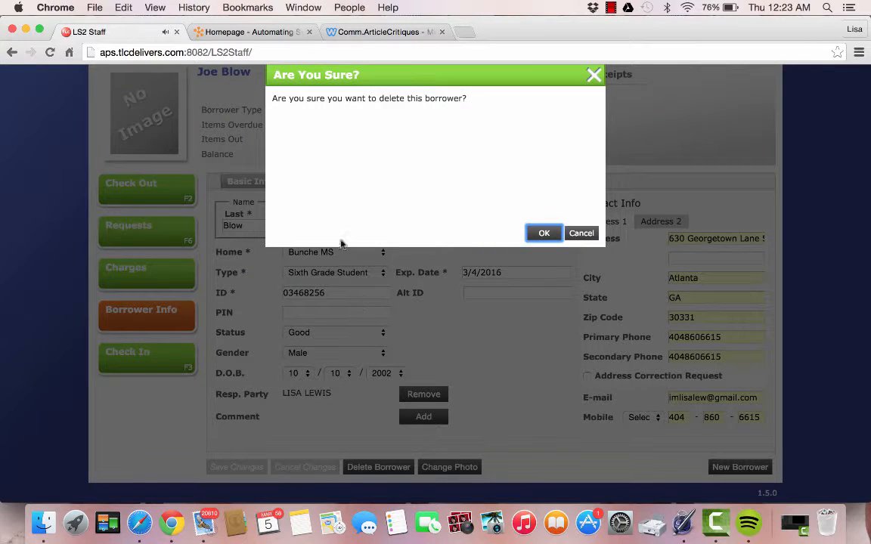
pyautogui.click(544, 234)
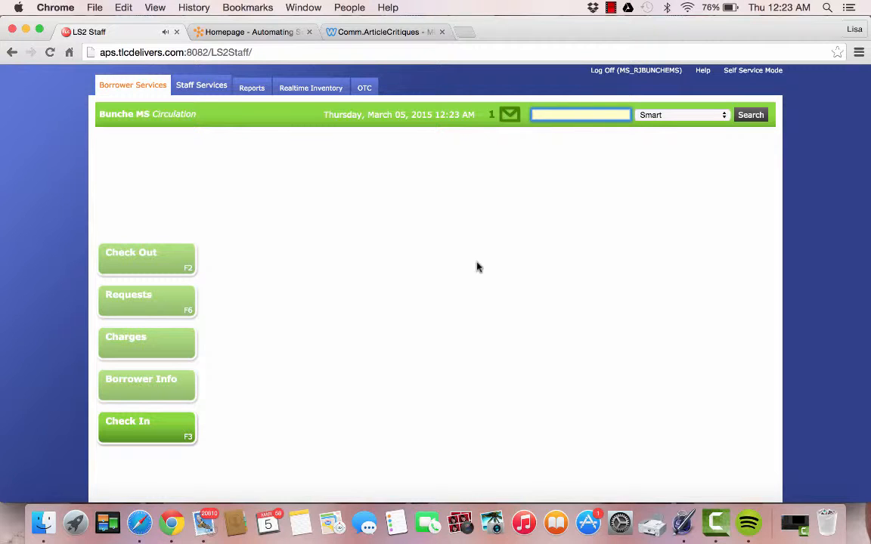
# Open the Place Requests form for the loaded Eighth Grade student borrower
pyautogui.click(399, 196)
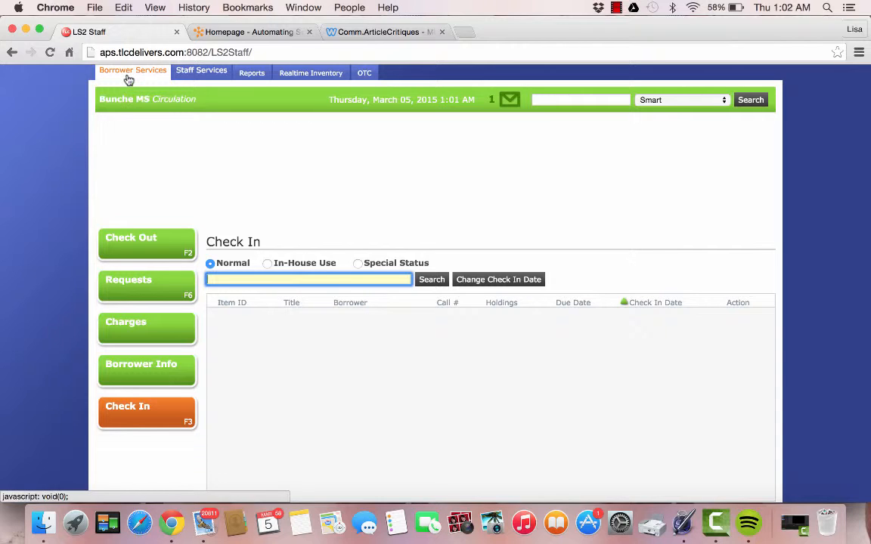
pyautogui.click(138, 292)
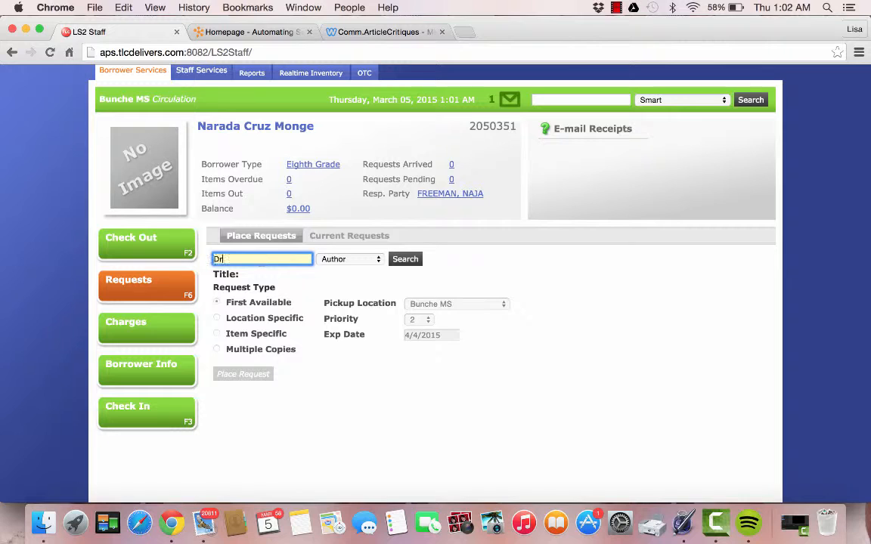
# Run an Author search for Sharon Draper, listing two Cooper Sun records and November Blues
pyautogui.write('ap')
pyautogui.write('Sharon')
pyautogui.click(376, 261)
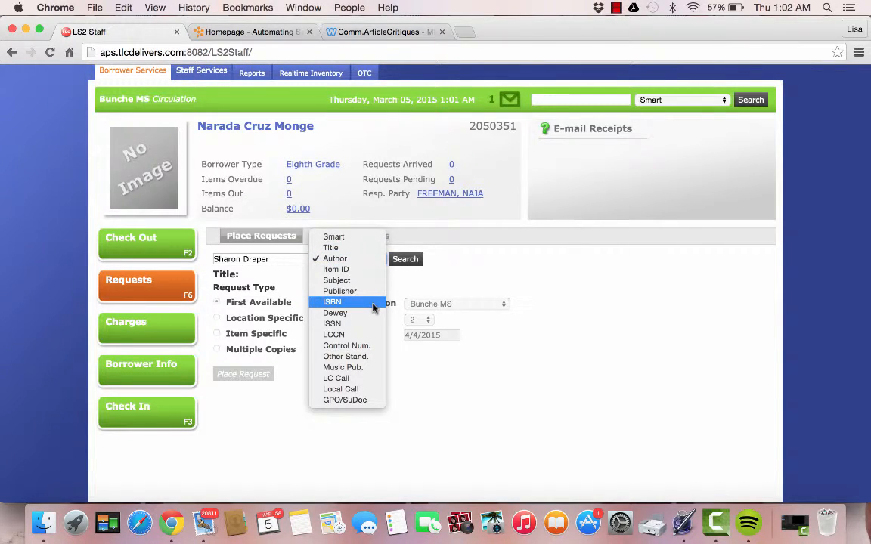
pyautogui.click(369, 259)
pyautogui.click(406, 260)
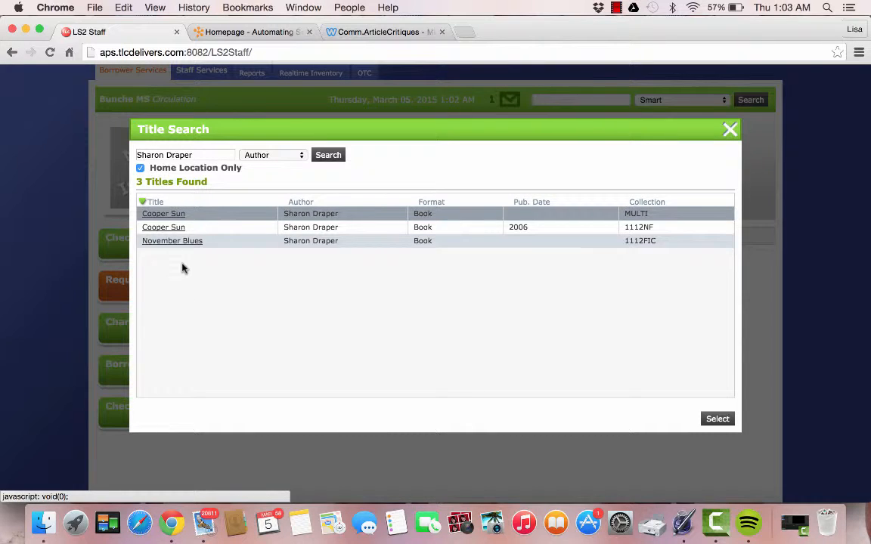
pyautogui.click(171, 217)
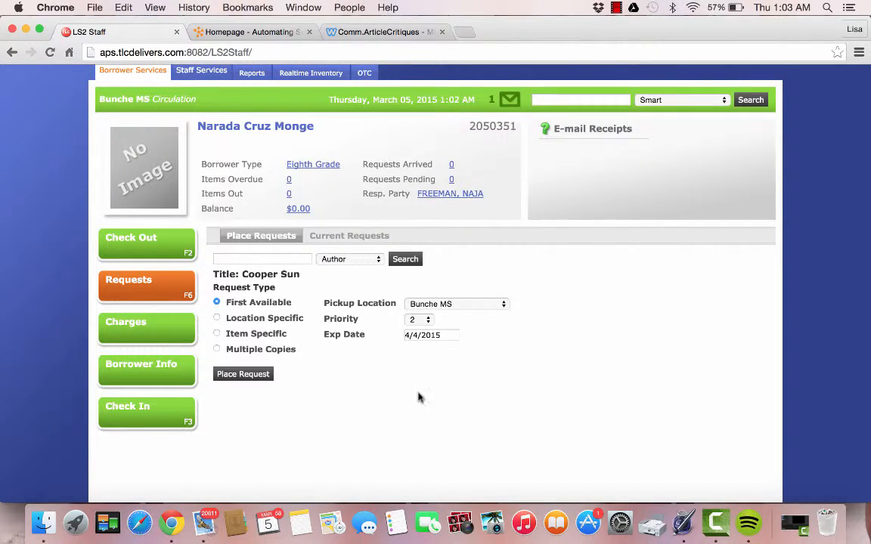
pyautogui.click(250, 380)
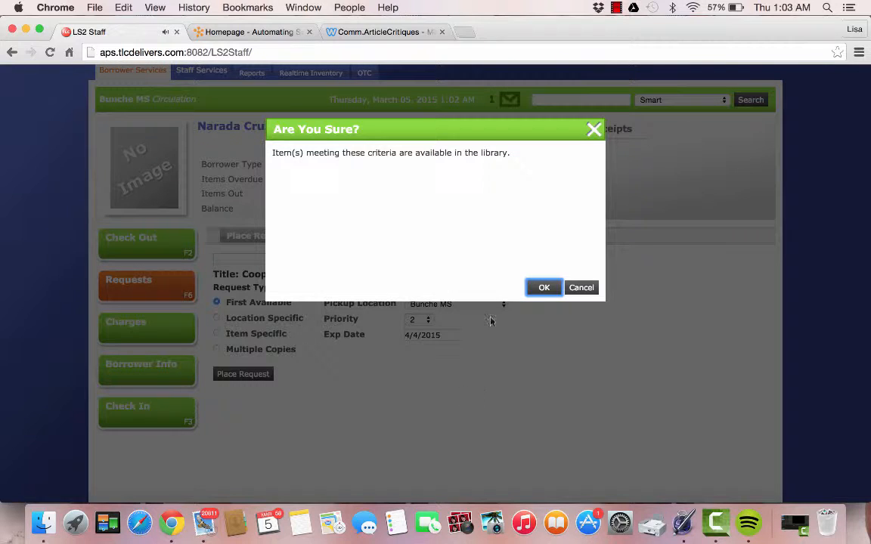
pyautogui.click(544, 288)
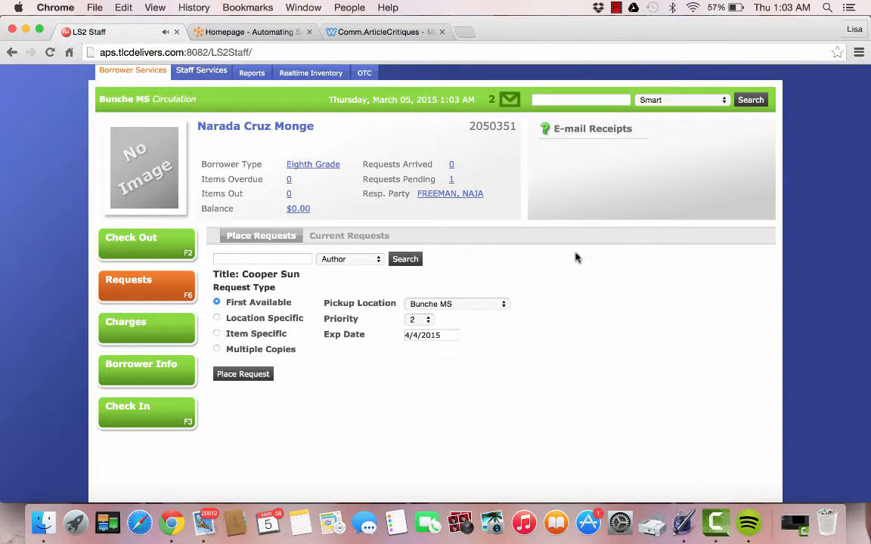
pyautogui.click(217, 318)
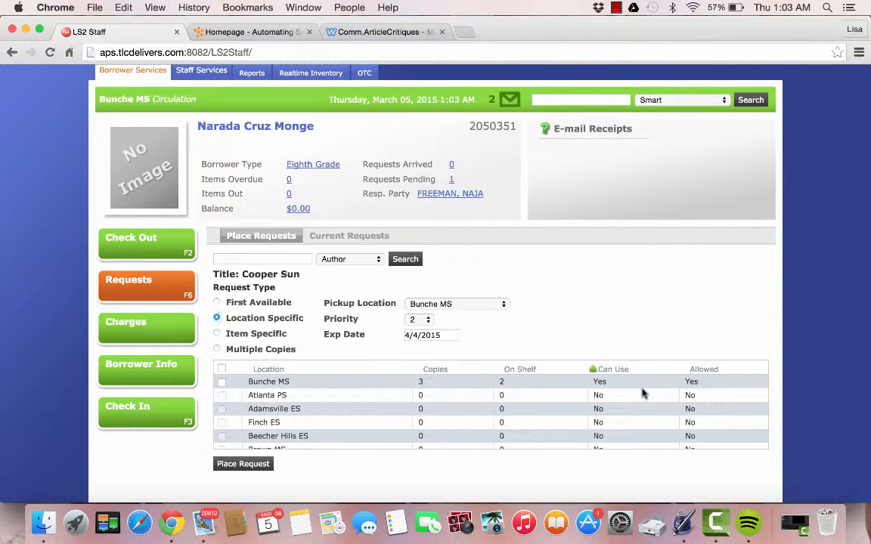
pyautogui.scroll(-3, 492, 408)
pyautogui.scroll(-10, 491, 408)
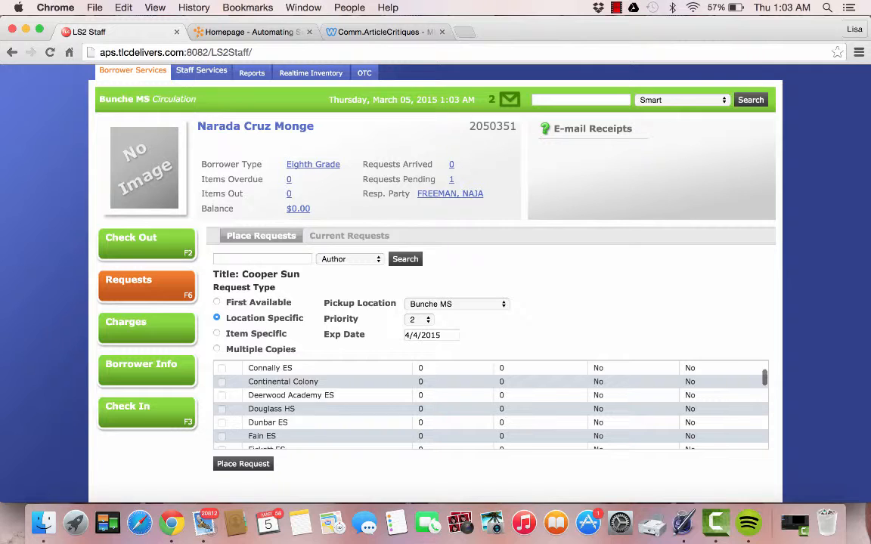
pyautogui.scroll(-10, 491, 408)
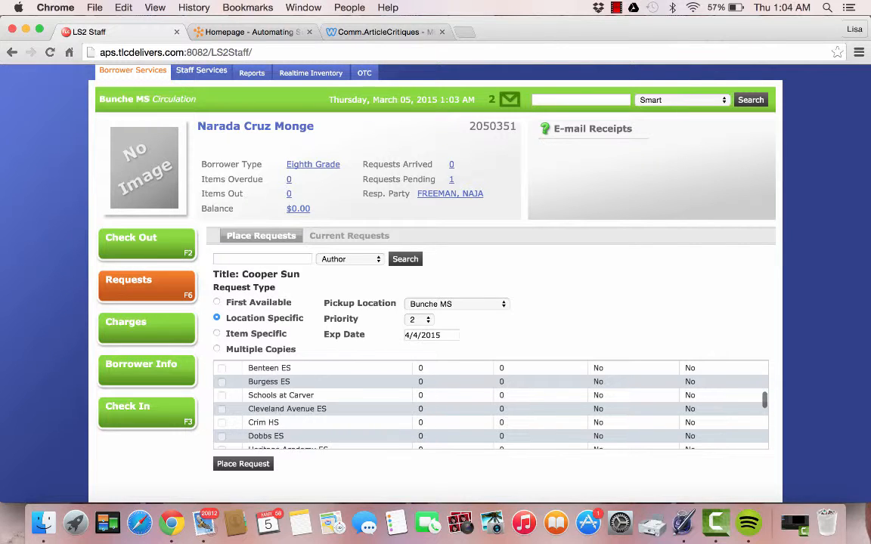
pyautogui.scroll(-10, 492, 408)
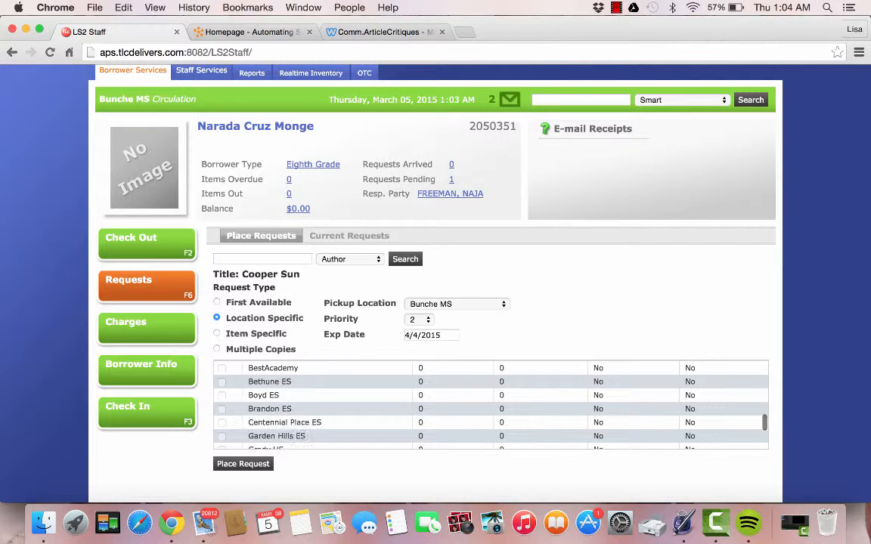
pyautogui.scroll(-5, 554, 371)
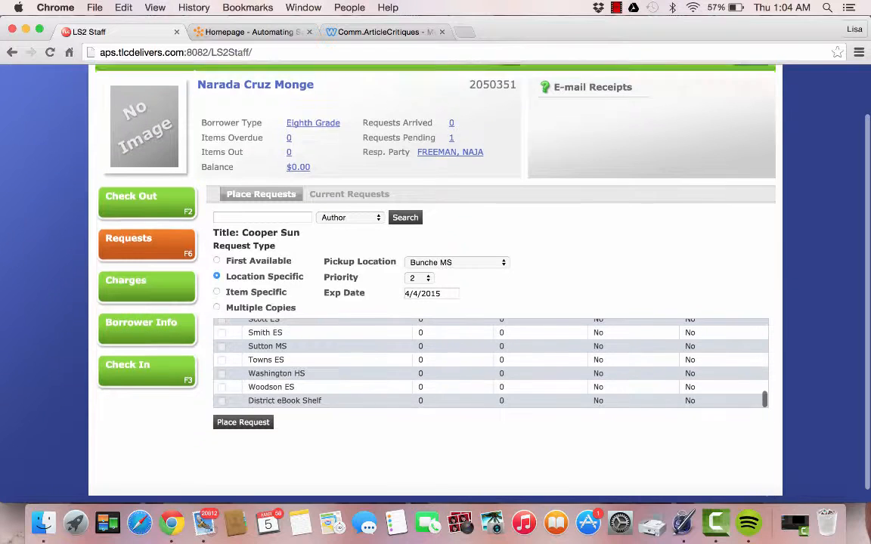
pyautogui.scroll(5, 555, 371)
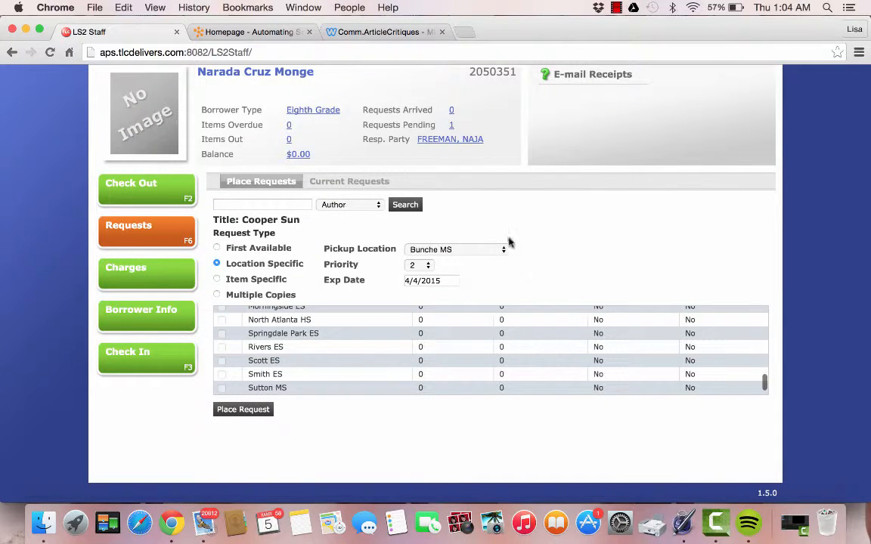
# Set the pickup location to Douglass HS, then dismiss the missing-location error after submitting
pyautogui.click(497, 251)
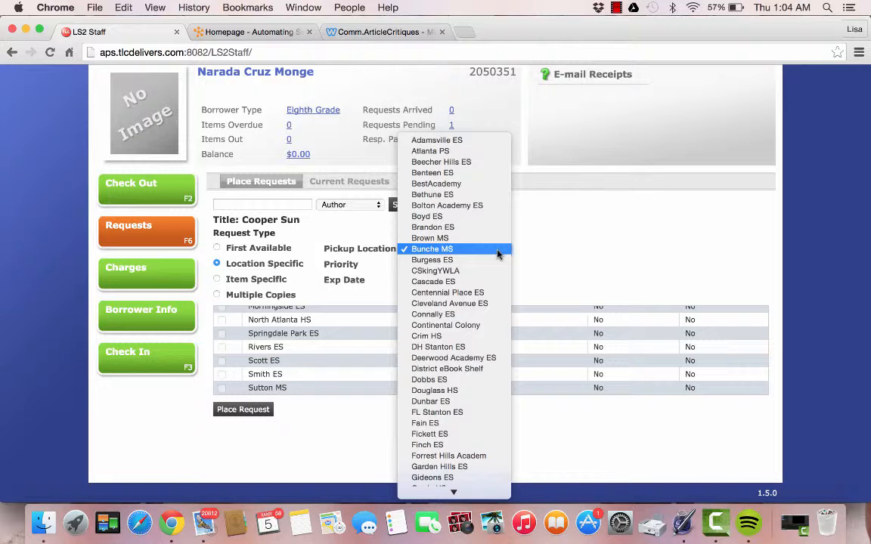
pyautogui.click(468, 392)
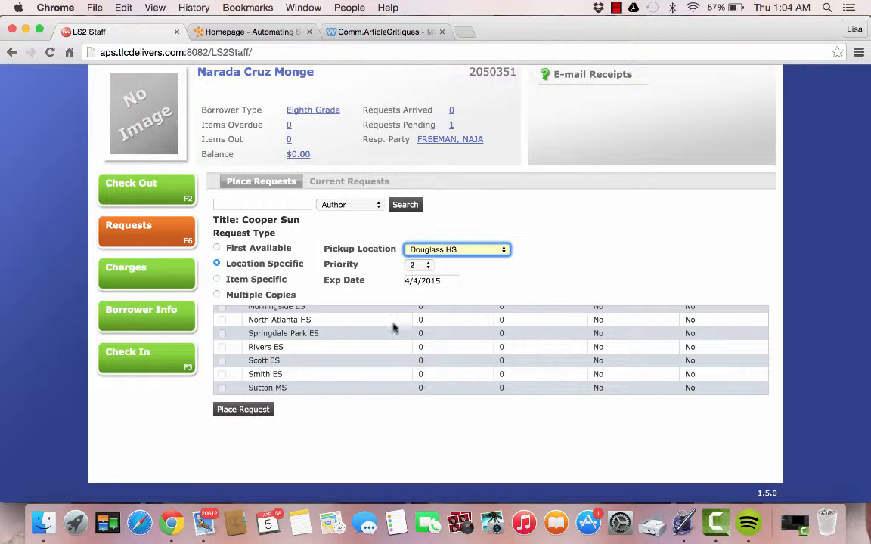
pyautogui.click(244, 411)
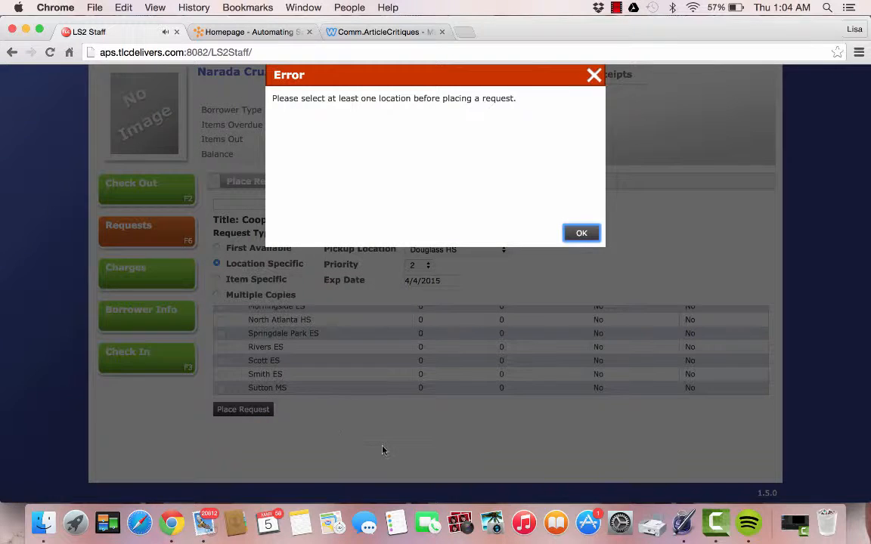
pyautogui.click(581, 234)
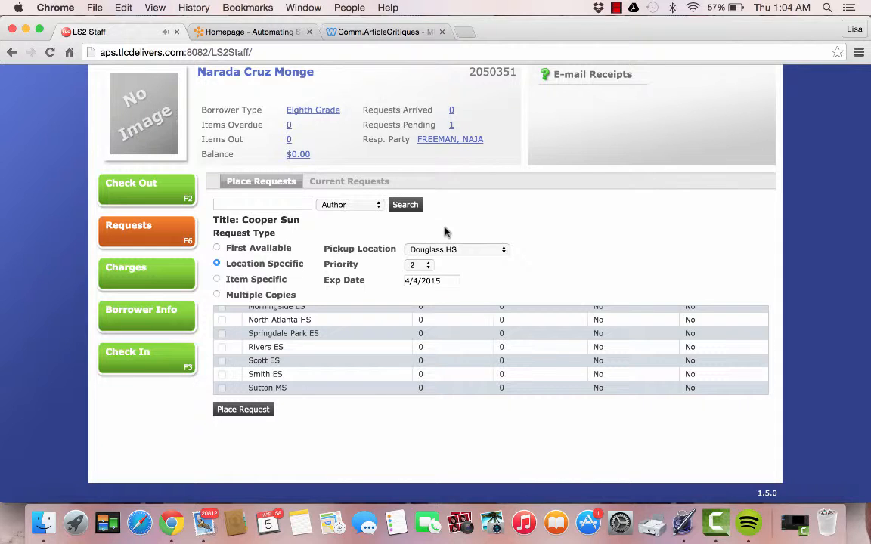
pyautogui.click(281, 205)
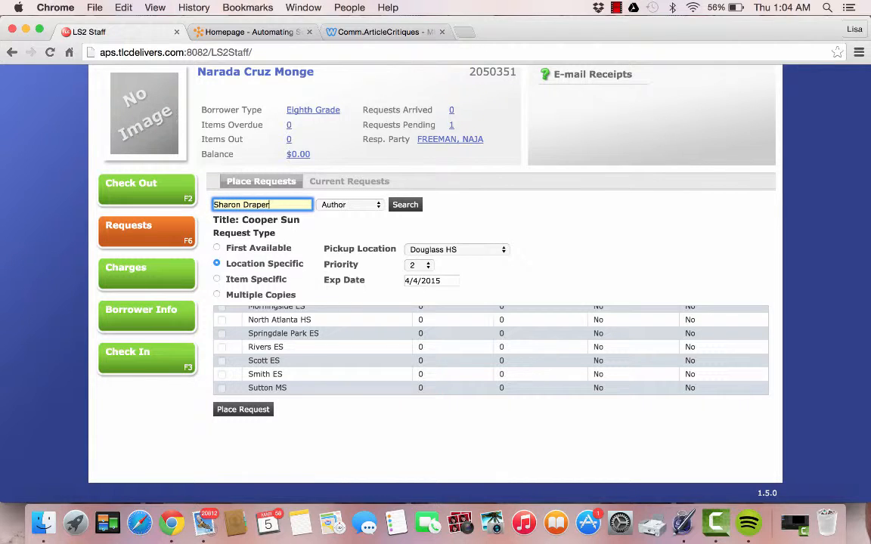
pyautogui.click(404, 205)
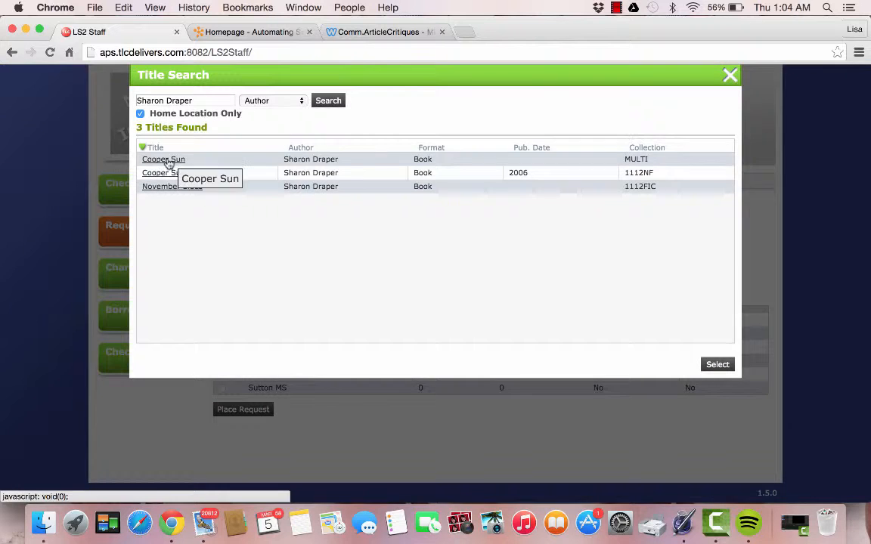
pyautogui.click(172, 164)
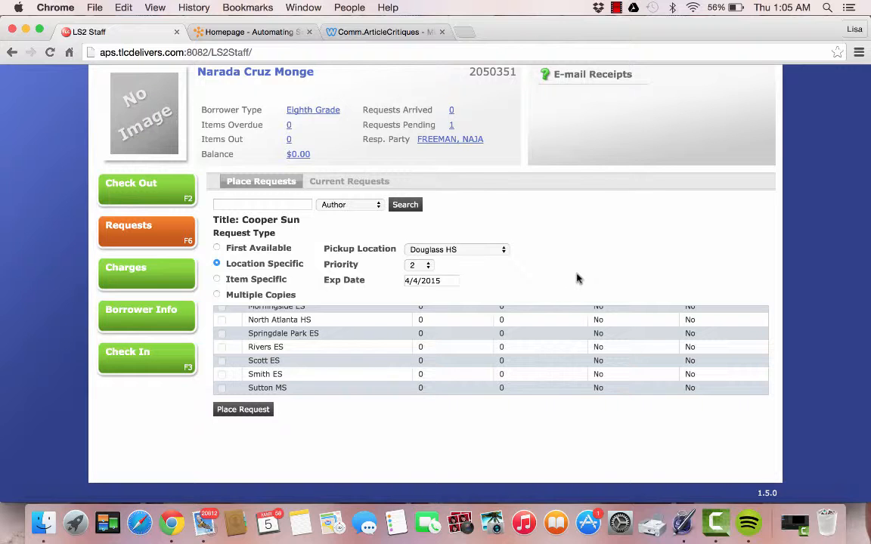
pyautogui.scroll(2, 347, 431)
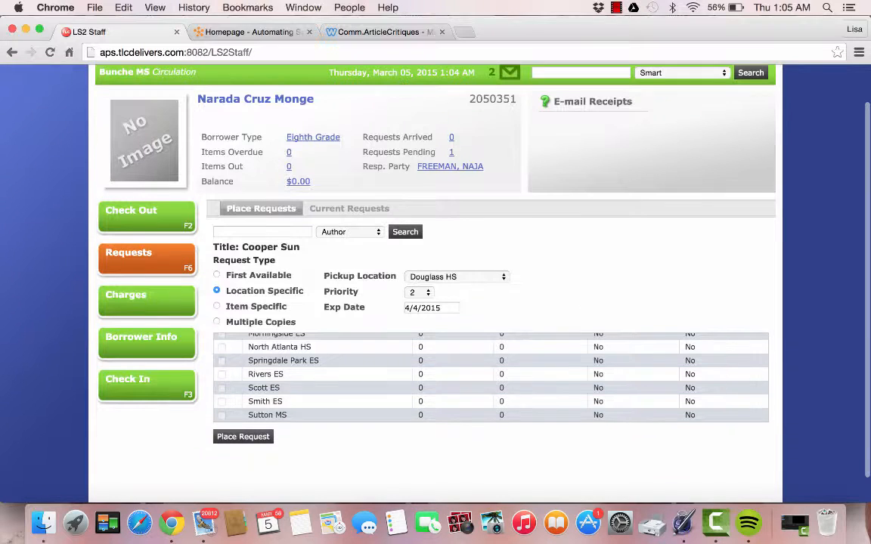
pyautogui.click(243, 464)
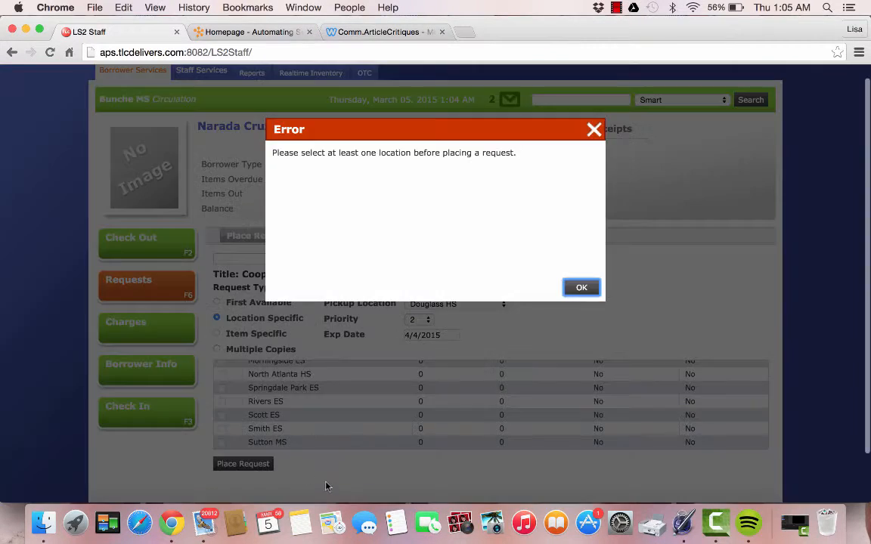
pyautogui.click(581, 288)
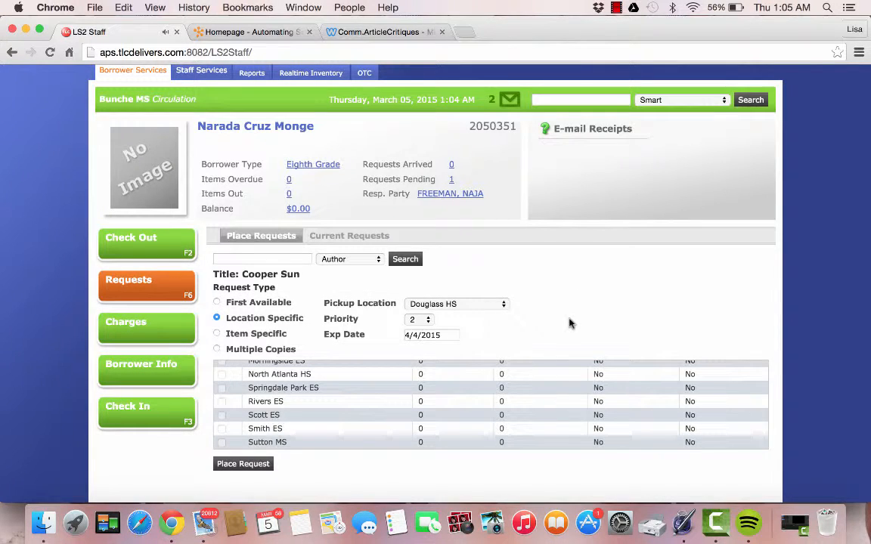
pyautogui.scroll(3, 479, 406)
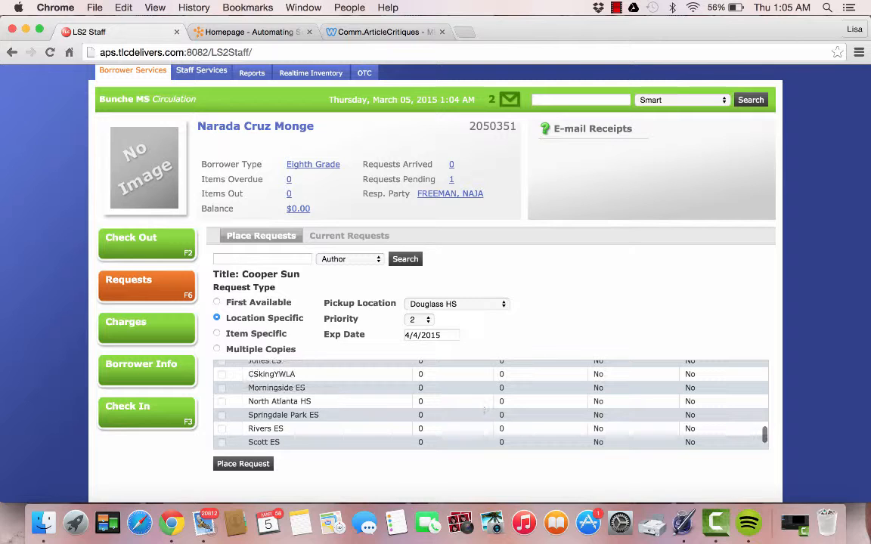
pyautogui.scroll(10, 492, 404)
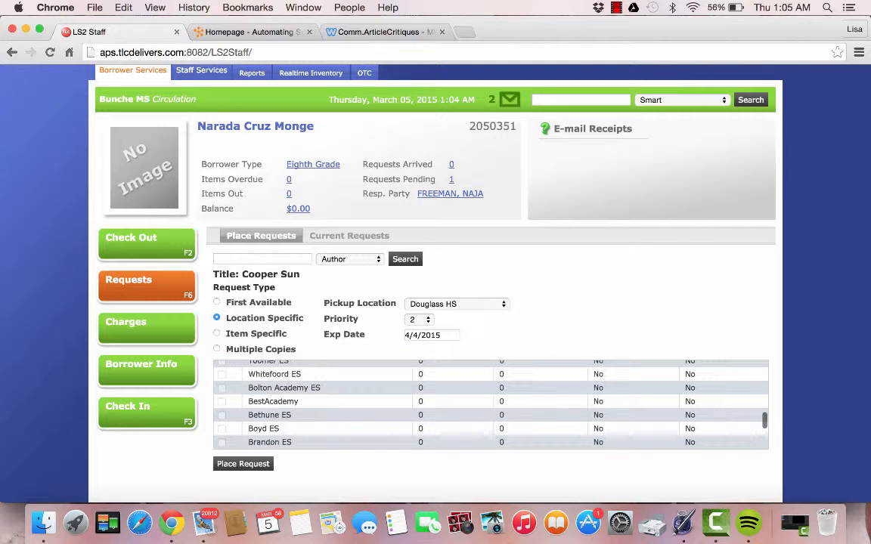
pyautogui.scroll(10, 492, 404)
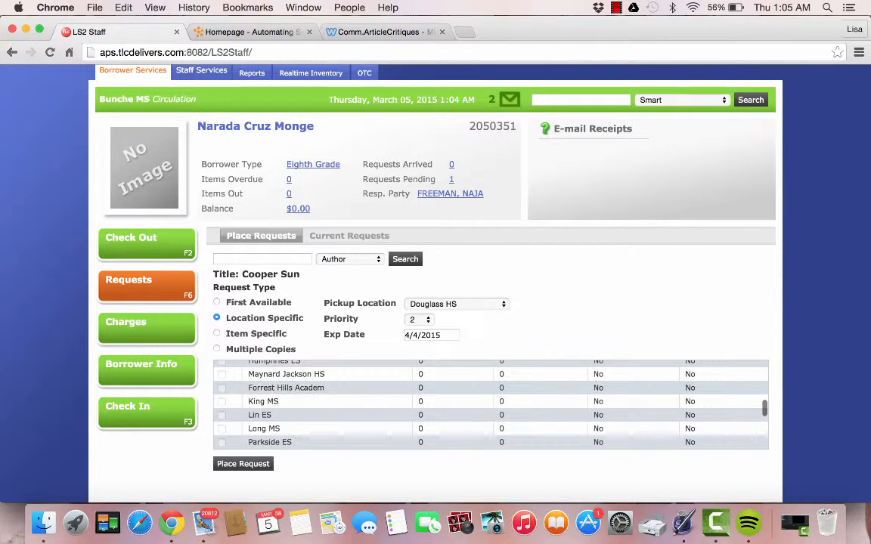
pyautogui.scroll(5, 491, 404)
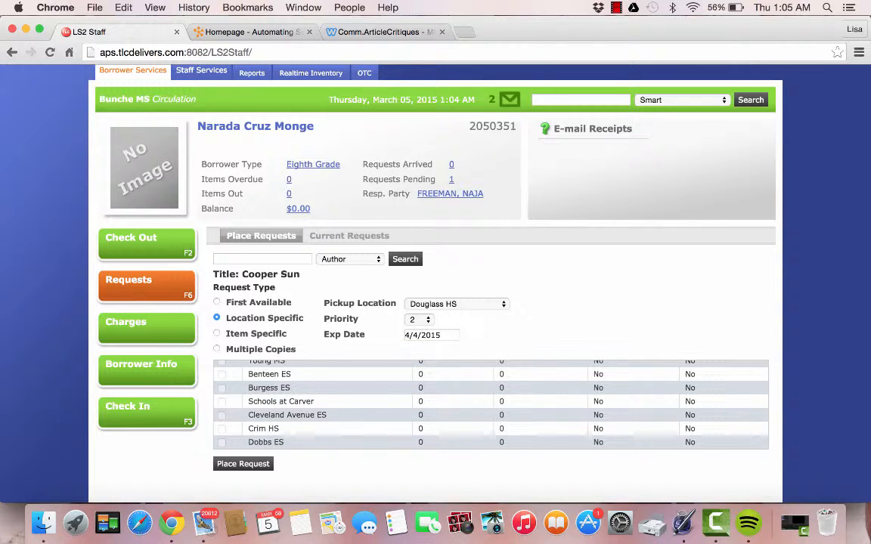
pyautogui.scroll(2, 491, 404)
pyautogui.scroll(8, 491, 405)
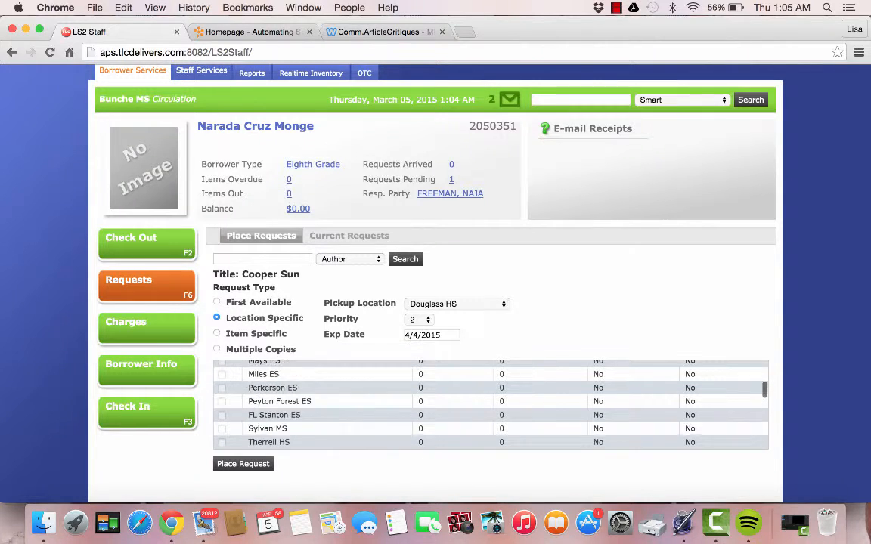
pyautogui.scroll(8, 491, 404)
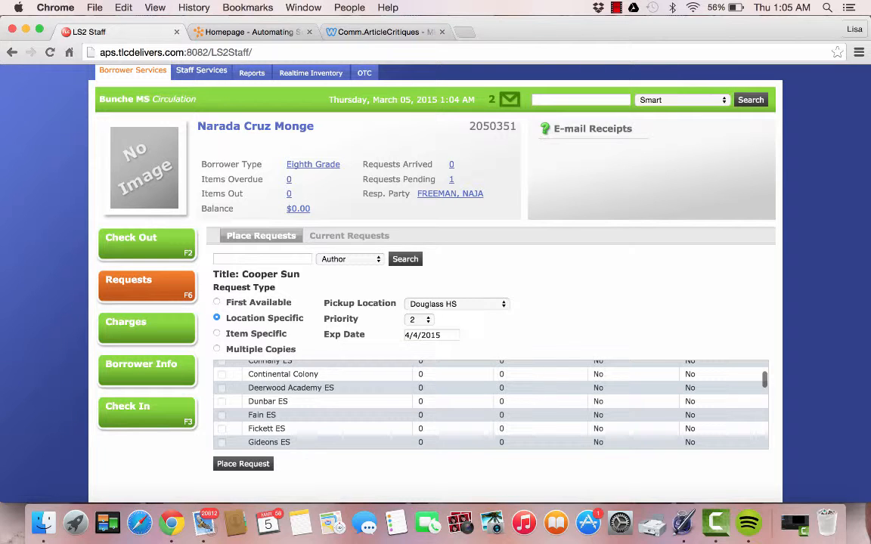
pyautogui.scroll(6, 492, 404)
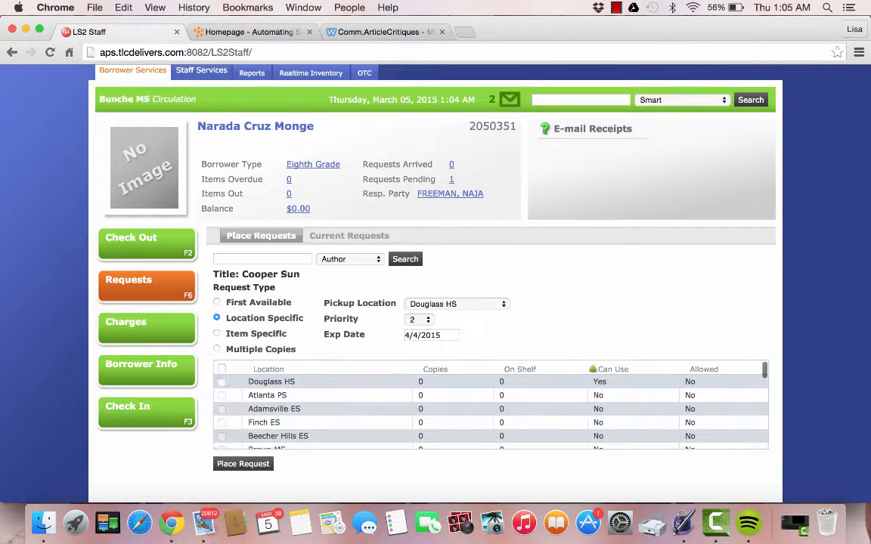
# Check Douglass HS as the Cooper Sun request location and submit, making pending requests 2
pyautogui.click(242, 464)
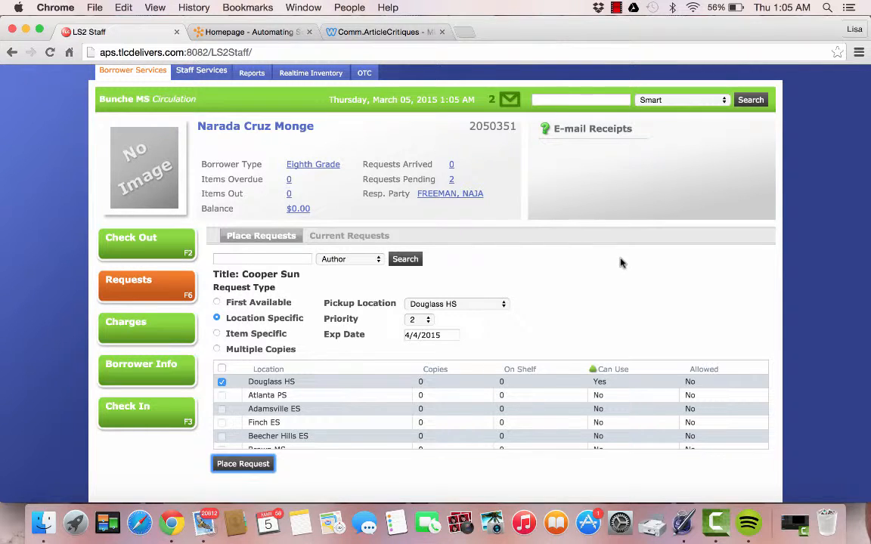
pyautogui.click(532, 230)
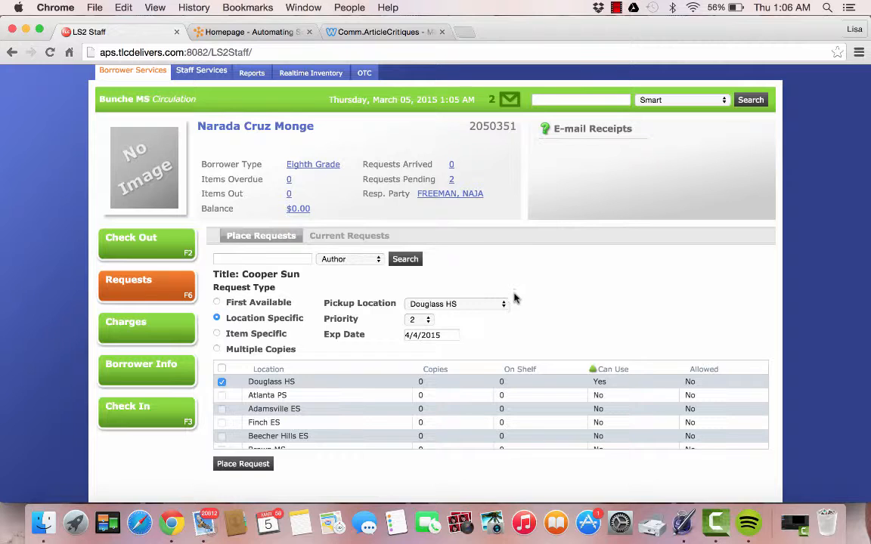
pyautogui.click(419, 320)
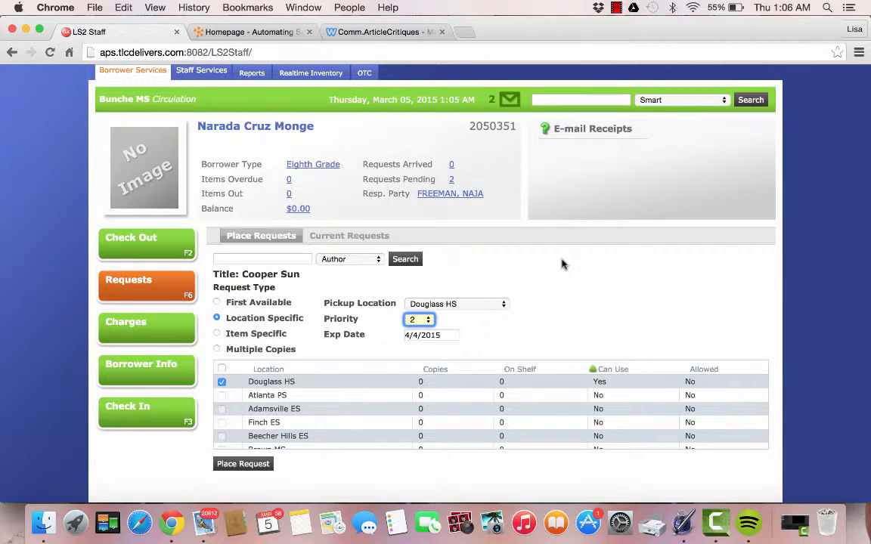